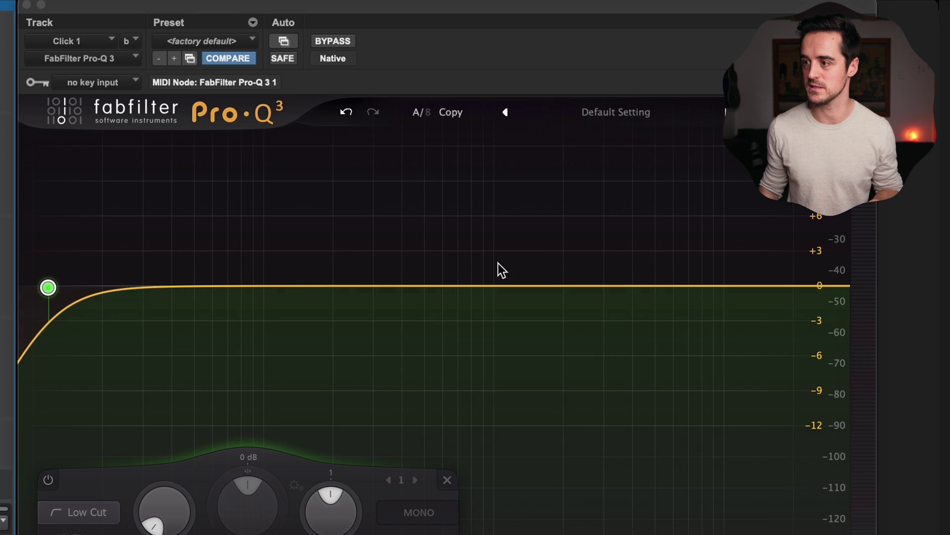
Add a boosted midrange band to the Pro-Q 3 equalizer curve on Click 1
left_click_drag(468, 286, 525, 227)
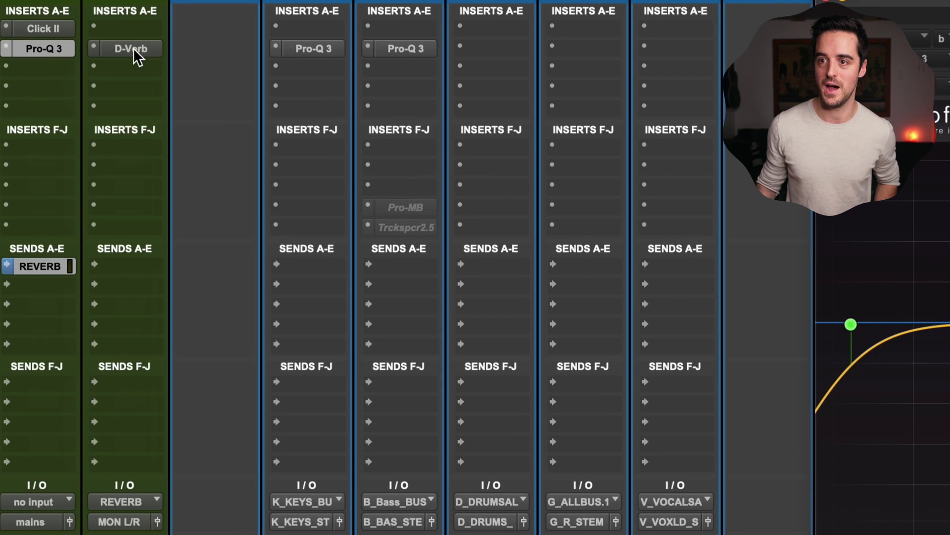
Try D-Verb directly on Click 1 by copying it from the REVERB track to insert D, and remove the copy
left_click_drag(106, 40, 31, 72)
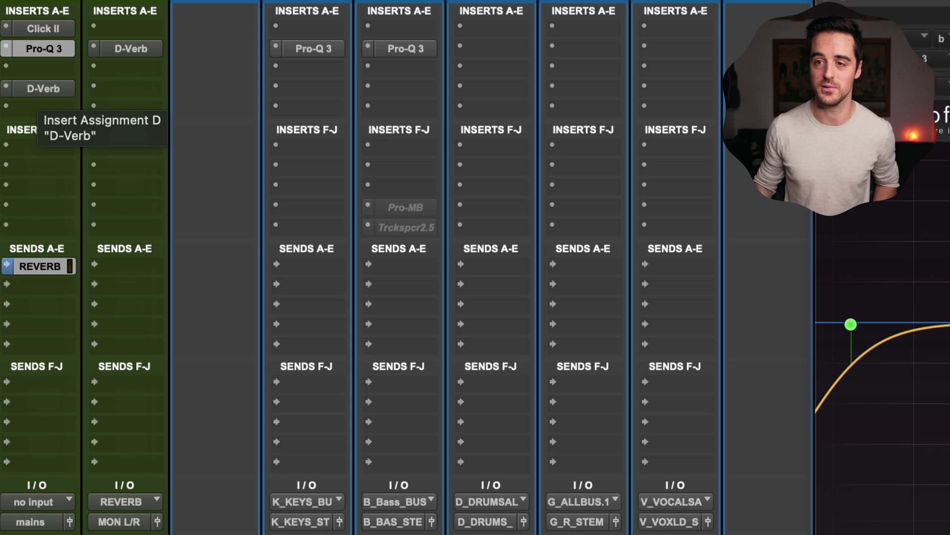
left_click_drag(14, 91, 51, 245)
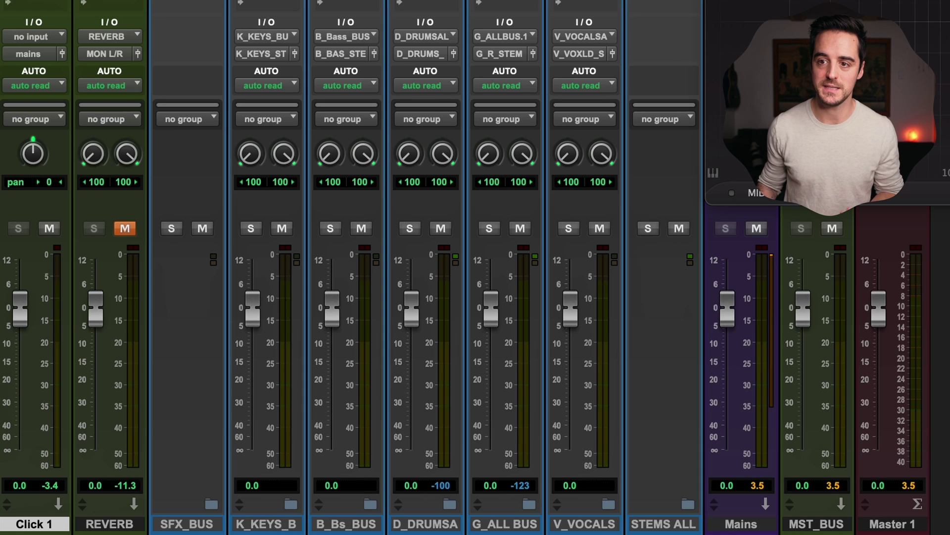
Open the REVERB track's D-Verb and raise Click 1's REVERB send to +4.0 dB during playback
left_click(104, 525)
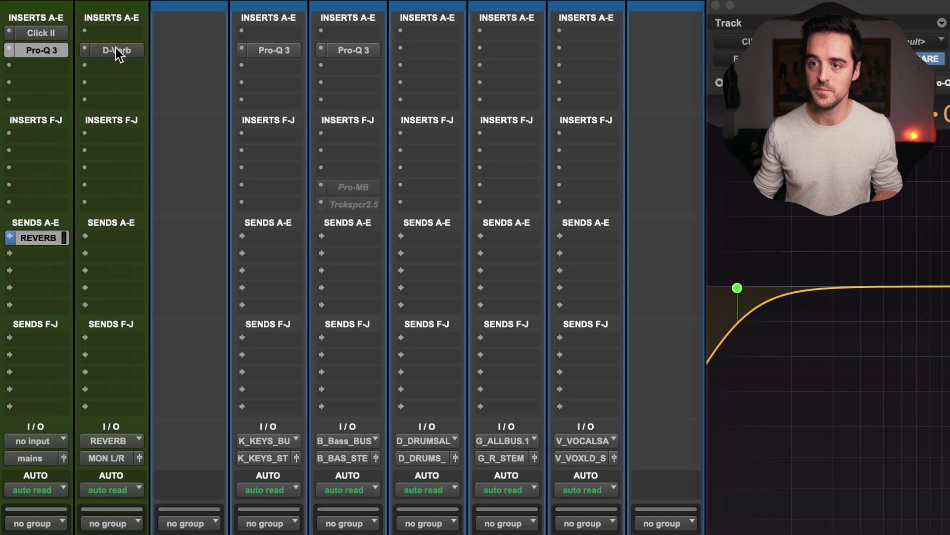
left_click(117, 52)
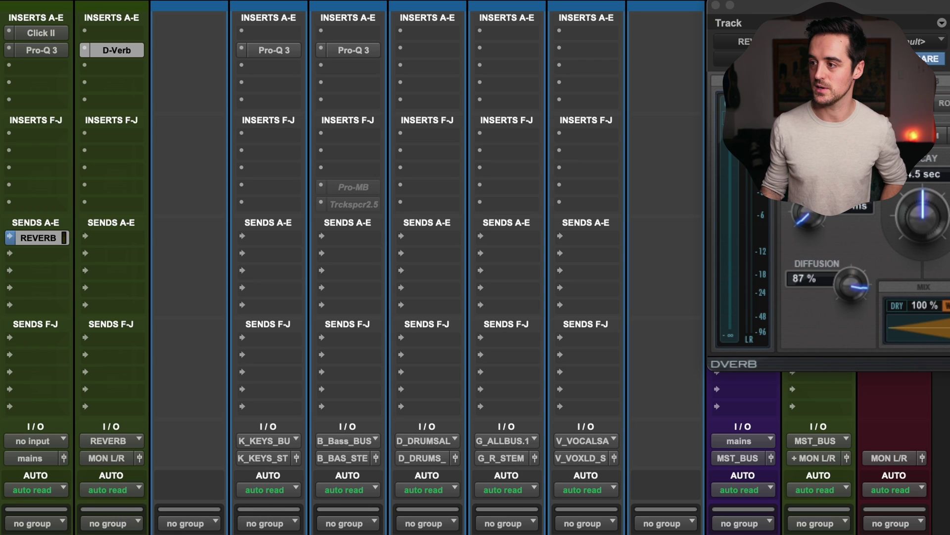
left_click(42, 238)
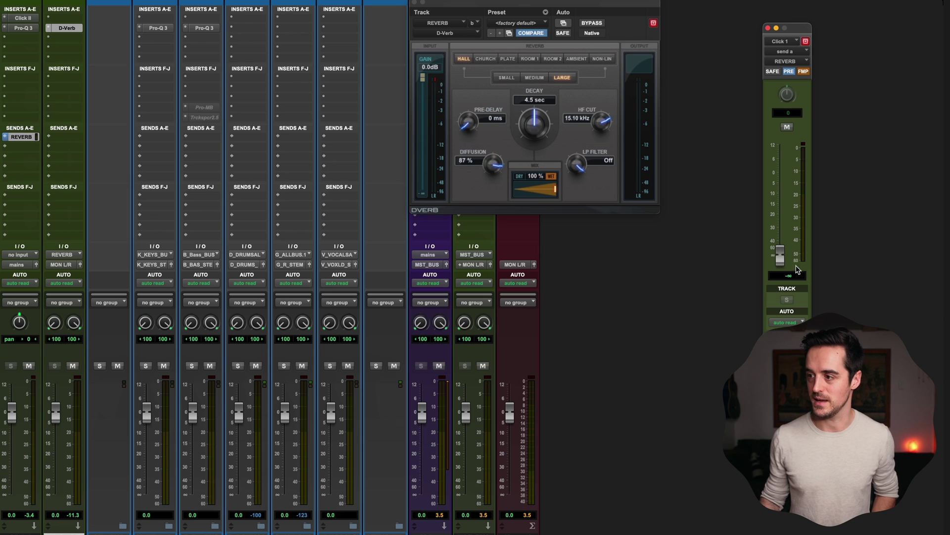
key("space")
left_click_drag(780, 257, 775, 170)
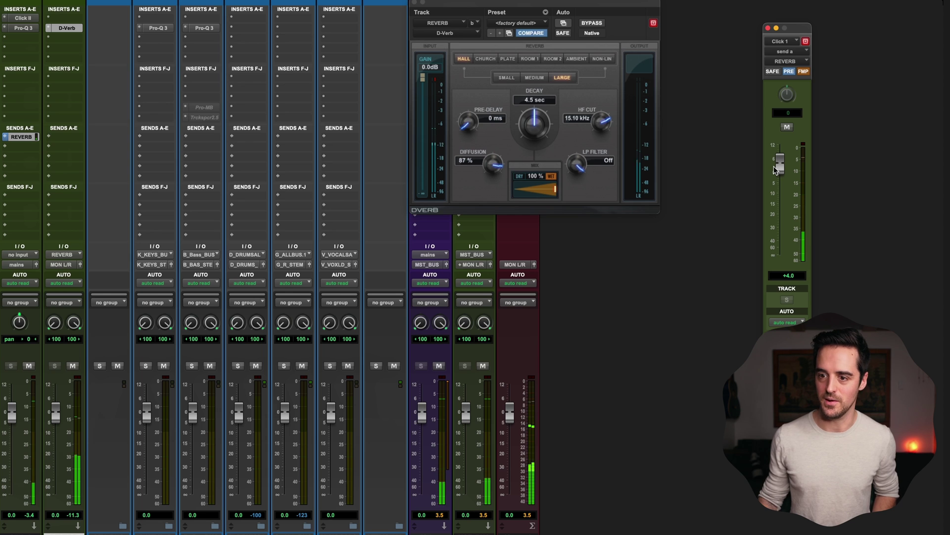
key("space")
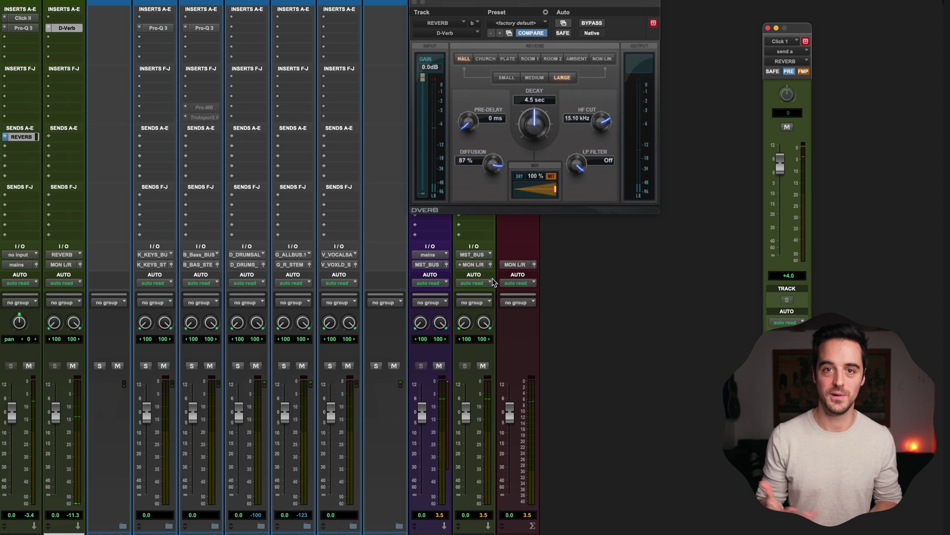
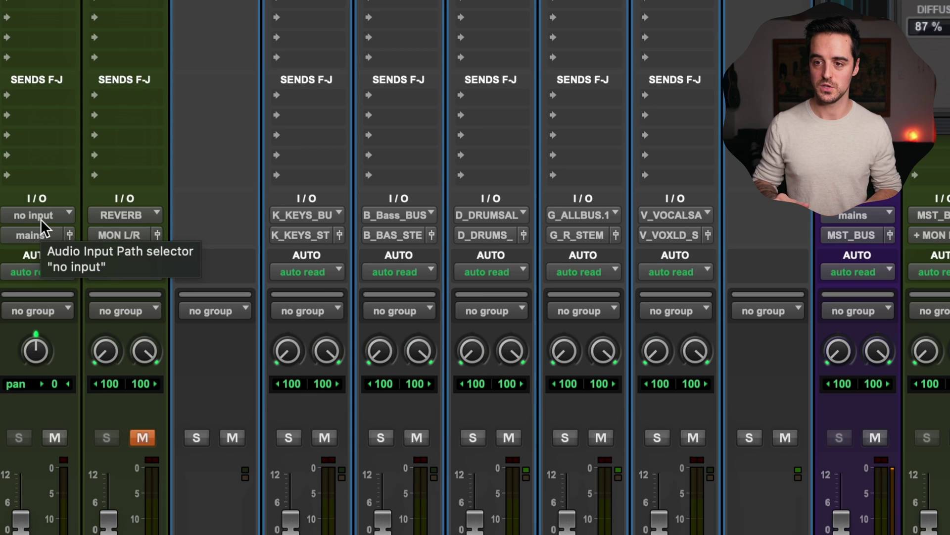
Check the available interface input paths and the output path options of the Click 1 track
left_click(43, 219)
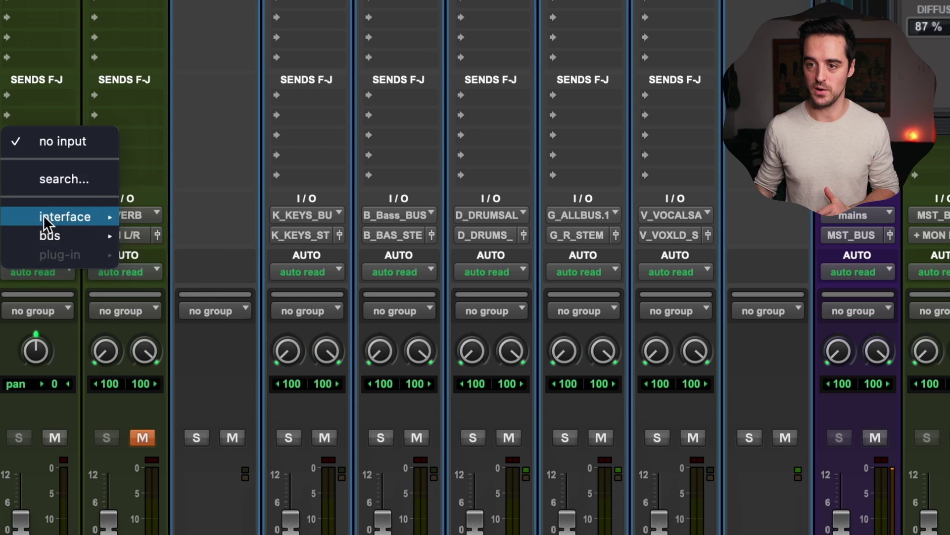
mouse_move(44, 215)
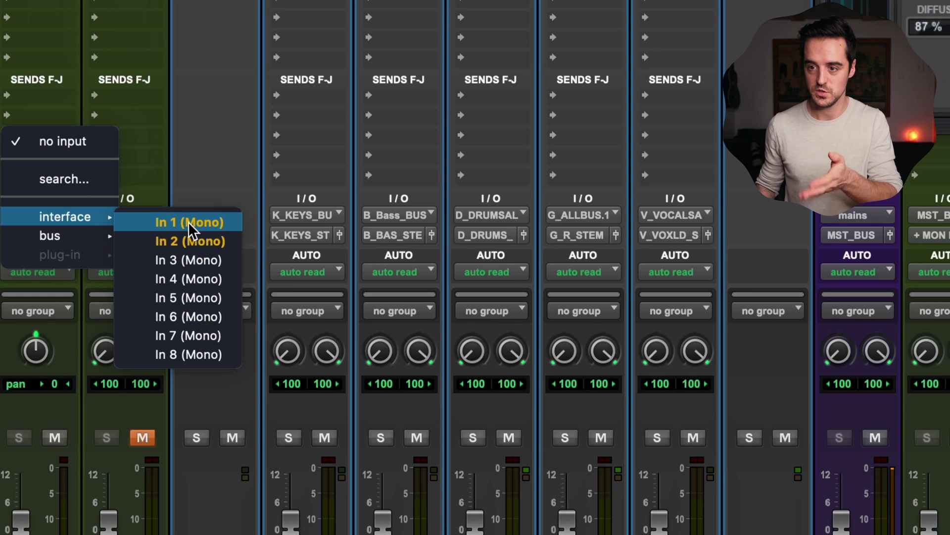
key("Escape")
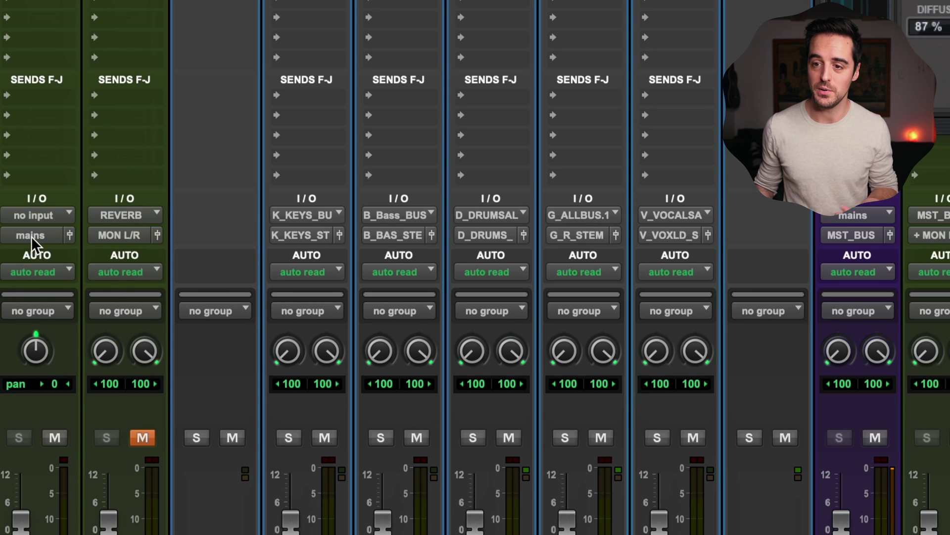
left_click(31, 236)
mouse_move(69, 239)
key("Escape")
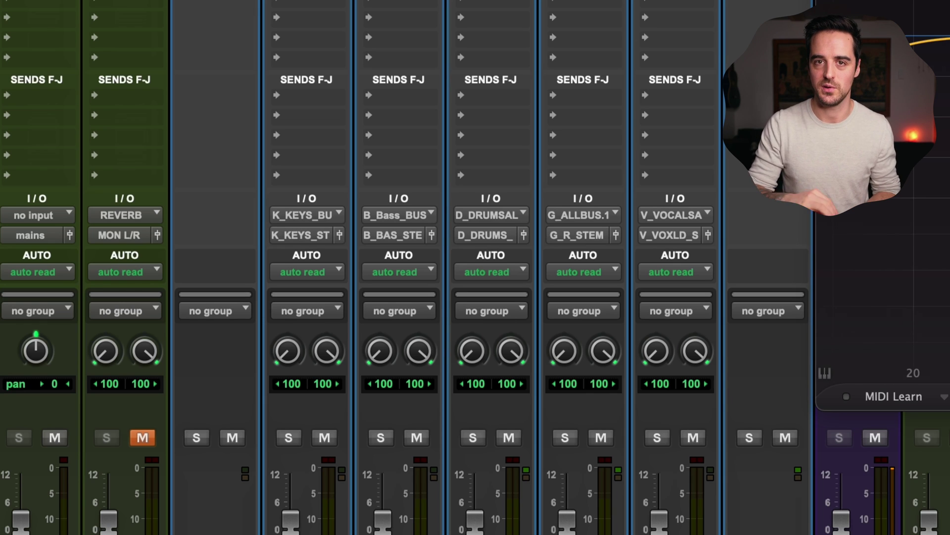
Try moving Click 1's volume fader, and set the track's automation mode to off
left_click_drag(21, 519, 23, 528)
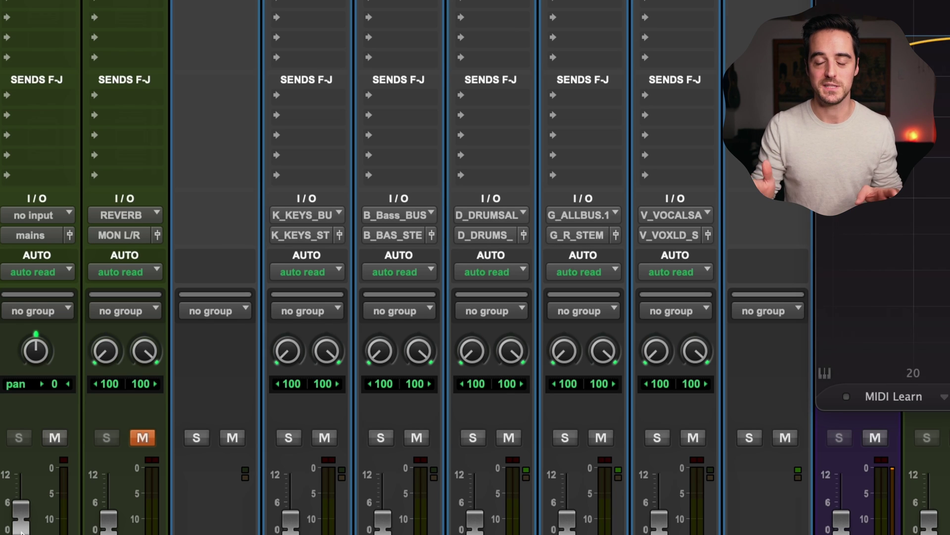
left_click_drag(20, 531, 22, 534)
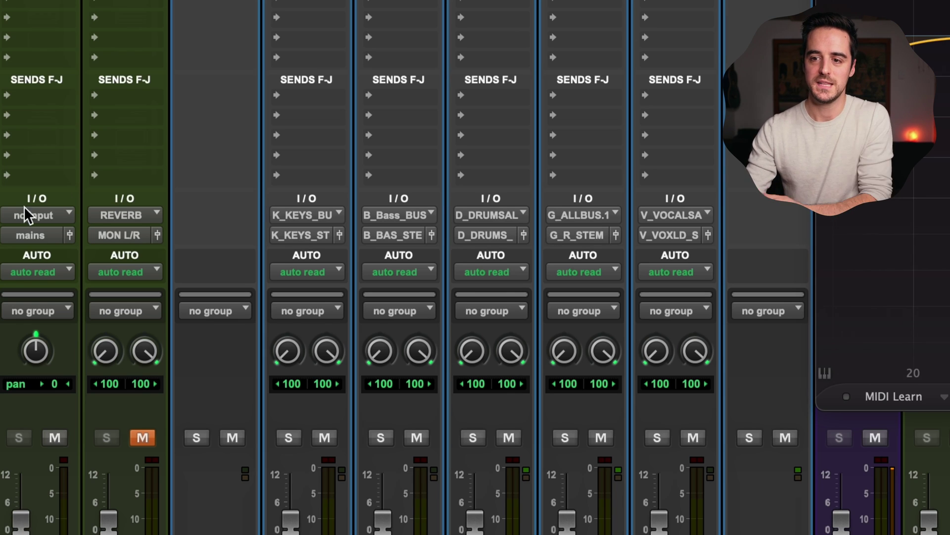
left_click(29, 271)
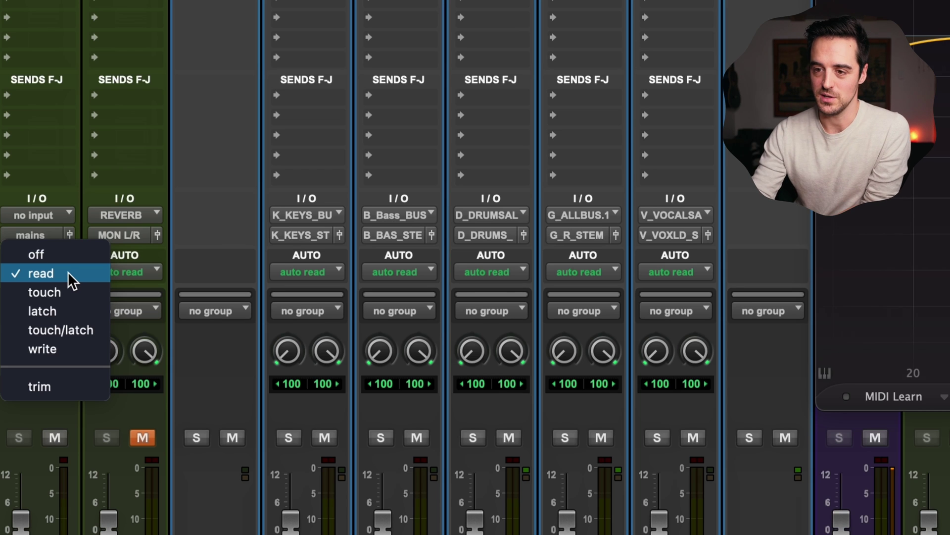
left_click(60, 254)
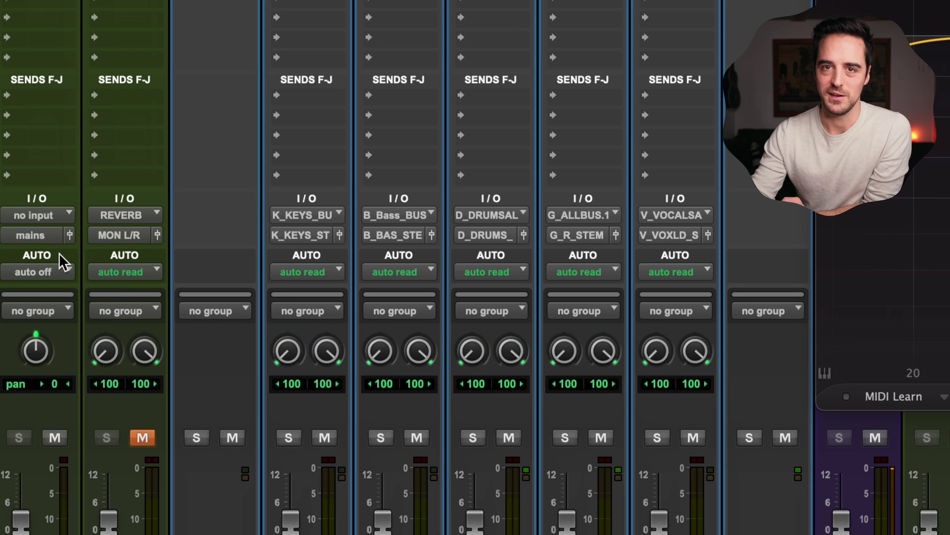
Check Click 1's group assignment and examine the B_BASS grouped tracks inside the B_Bs_BUS folder
left_click(58, 310)
left_click(22, 297)
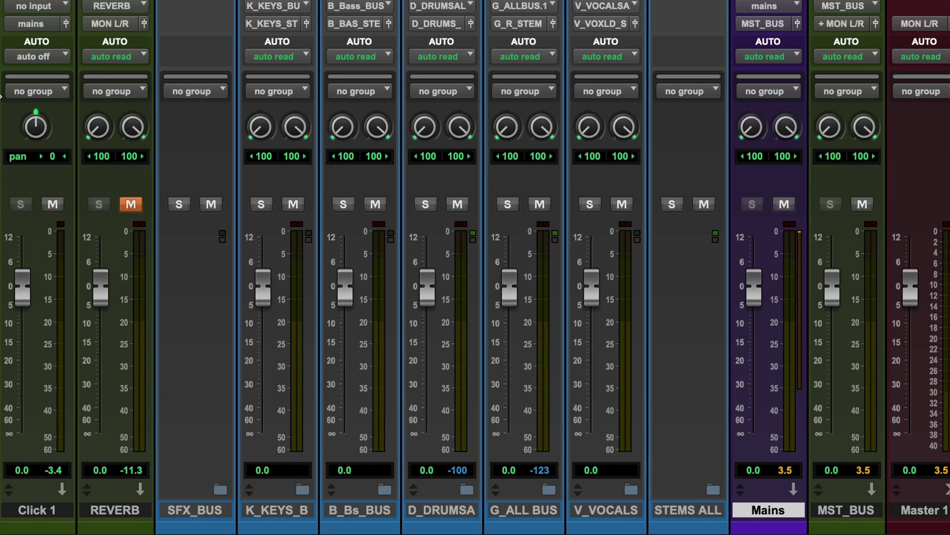
left_click(386, 491)
left_click(458, 515)
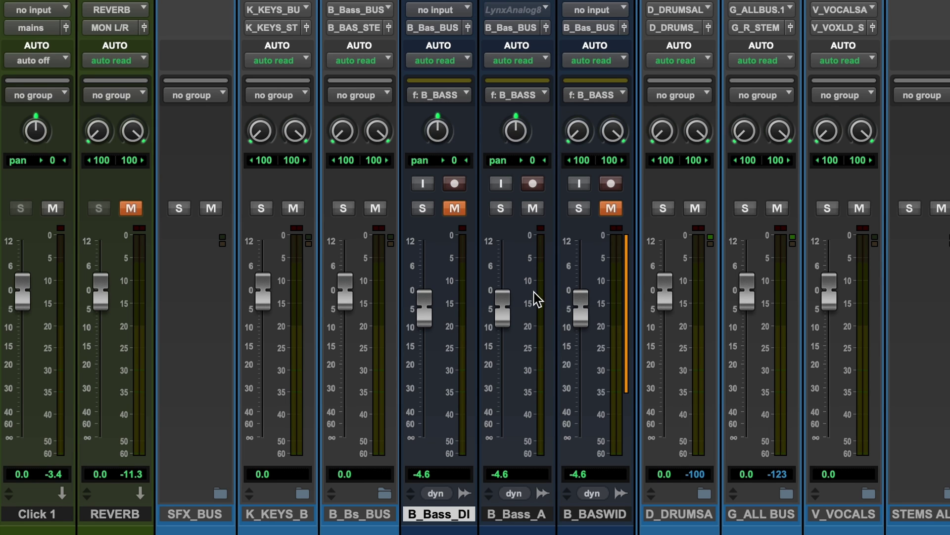
key("ctrl+equal")
key("ctrl+equal")
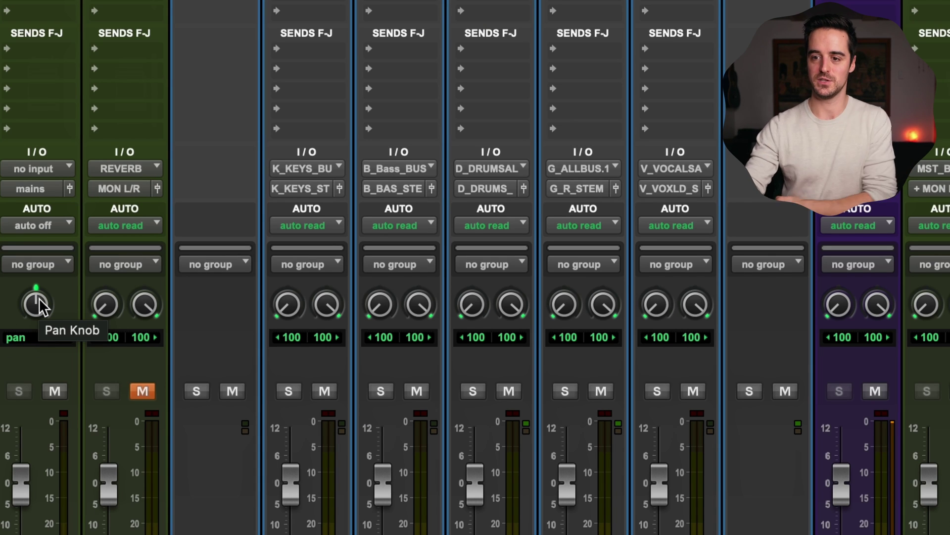
Try the pan knob on the Click 1 track
left_click_drag(38, 298, 36, 278)
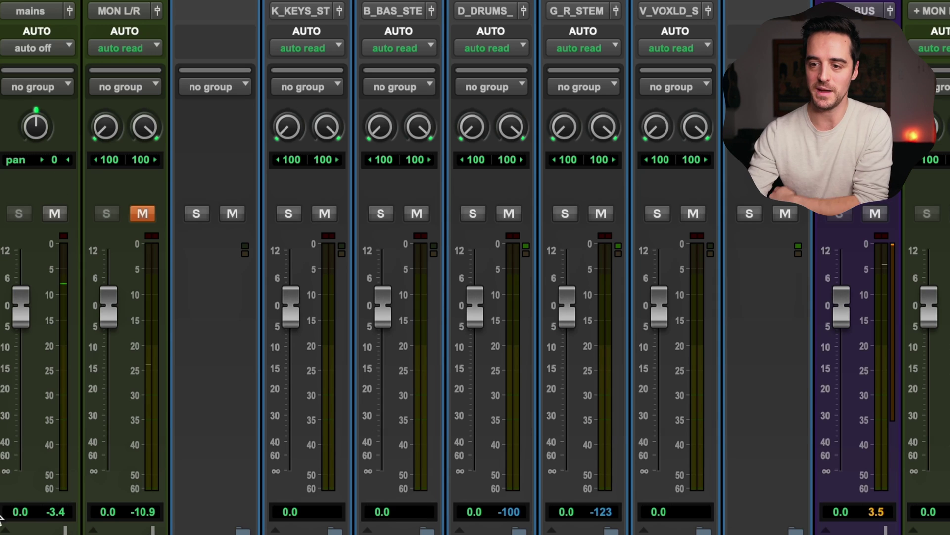
left_click(15, 488)
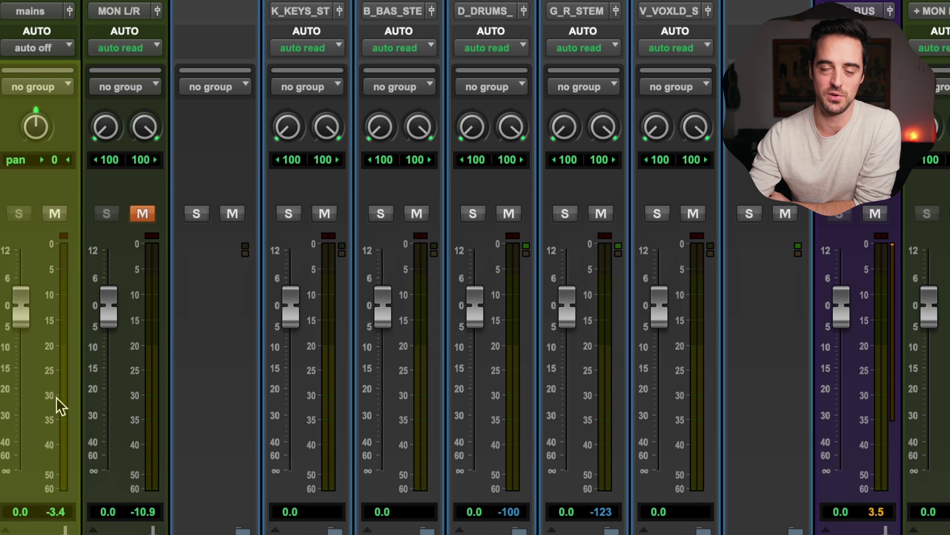
Try soloing Click 1 together with the K_KEYS bus, and clear the solos
left_click(19, 213)
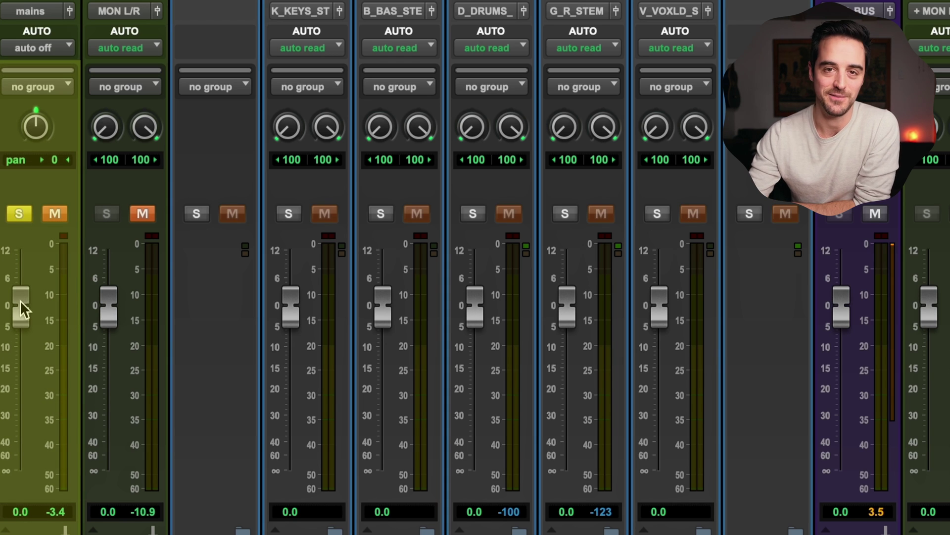
left_click(20, 213)
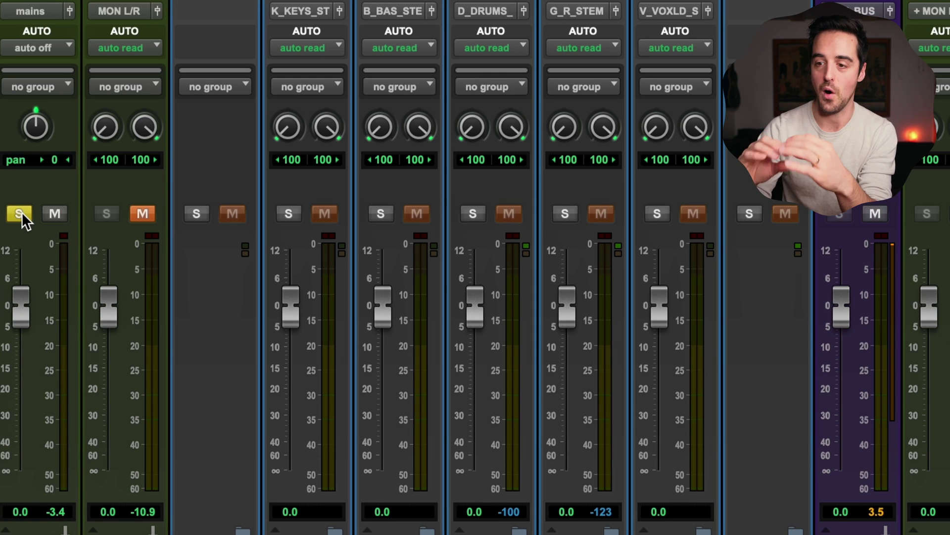
left_click(381, 214)
left_click(380, 215)
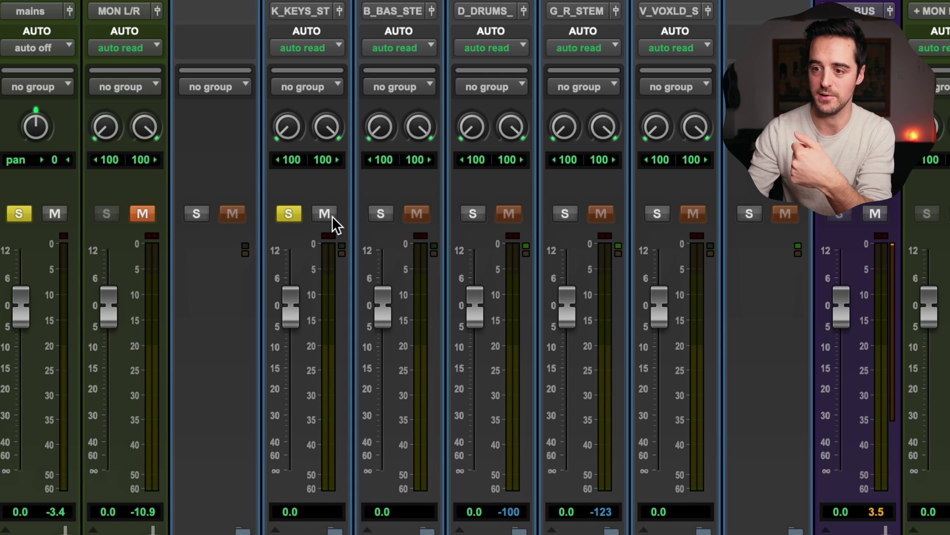
left_click(291, 214)
left_click(26, 213)
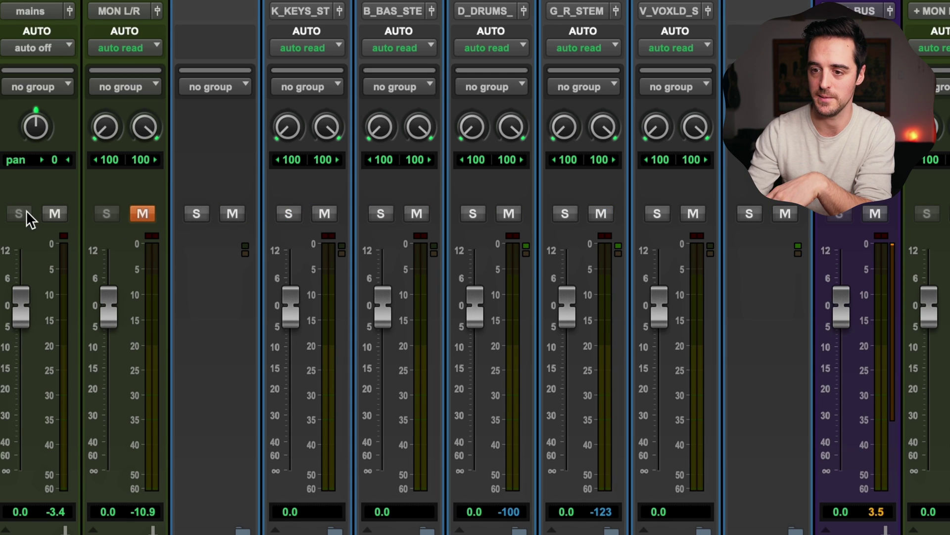
left_click(63, 222)
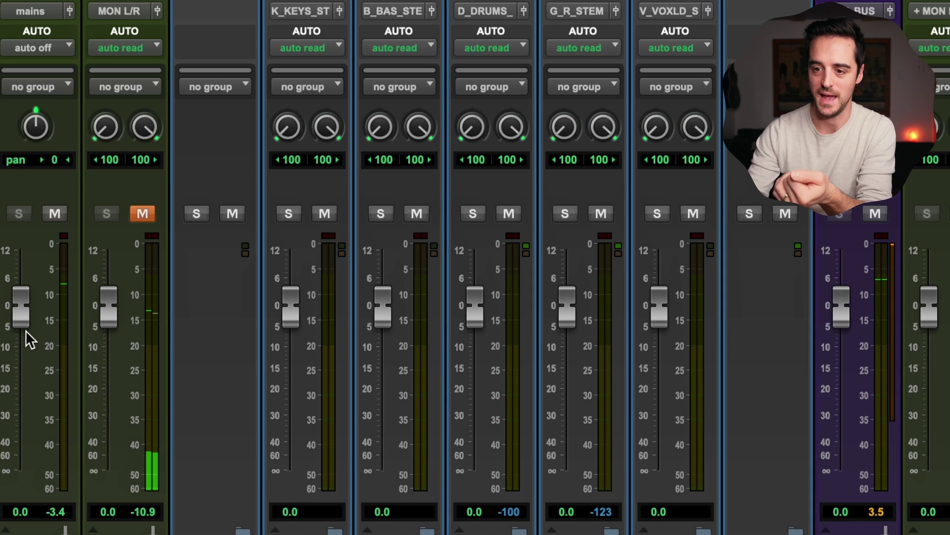
Set the Click 1 fader to -4.3 dB and the B_Bass_A fader inside the B_Bs_BUS folder to -0.6 dB
mouse_move(17, 307)
left_mouse_down()
mouse_move(13, 432)
mouse_move(19, 322)
left_mouse_up()
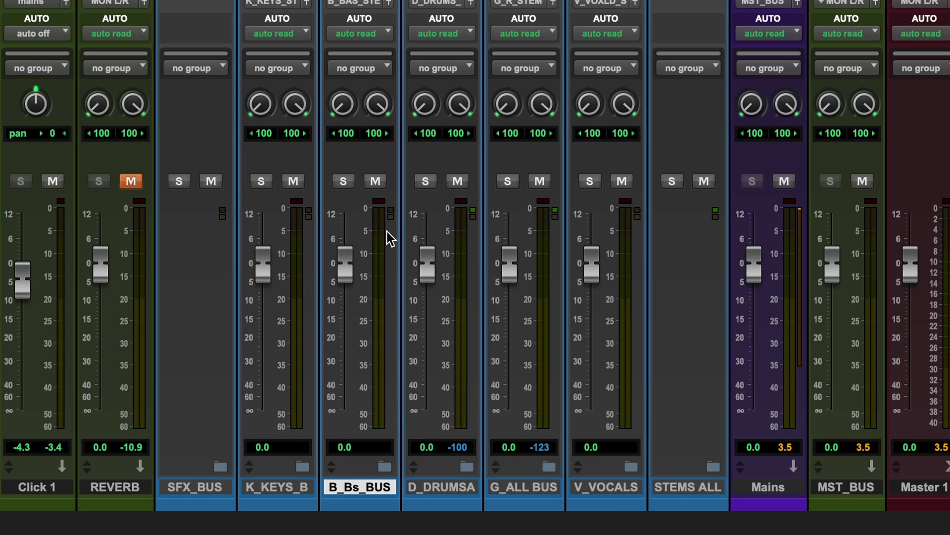
left_click(383, 466)
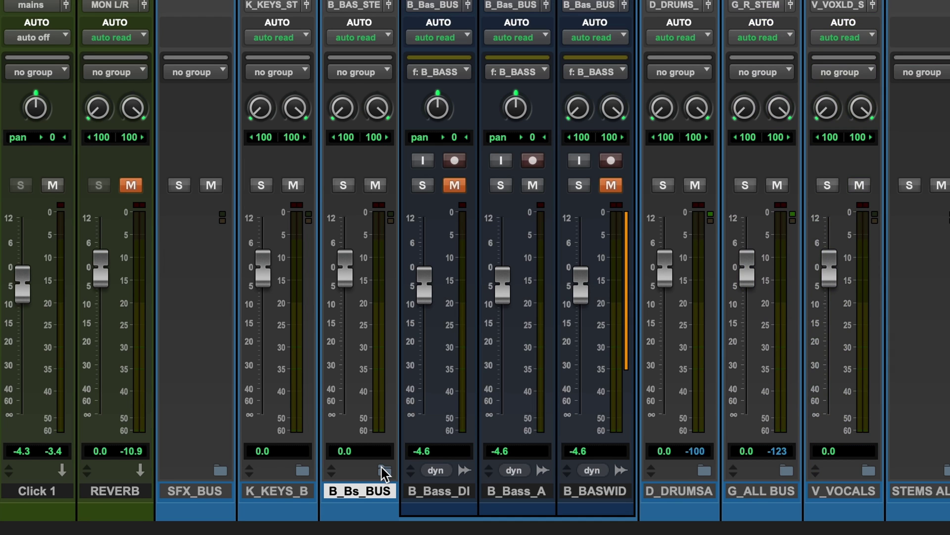
left_click(708, 471)
left_click(708, 471)
left_click_drag(501, 295, 506, 281)
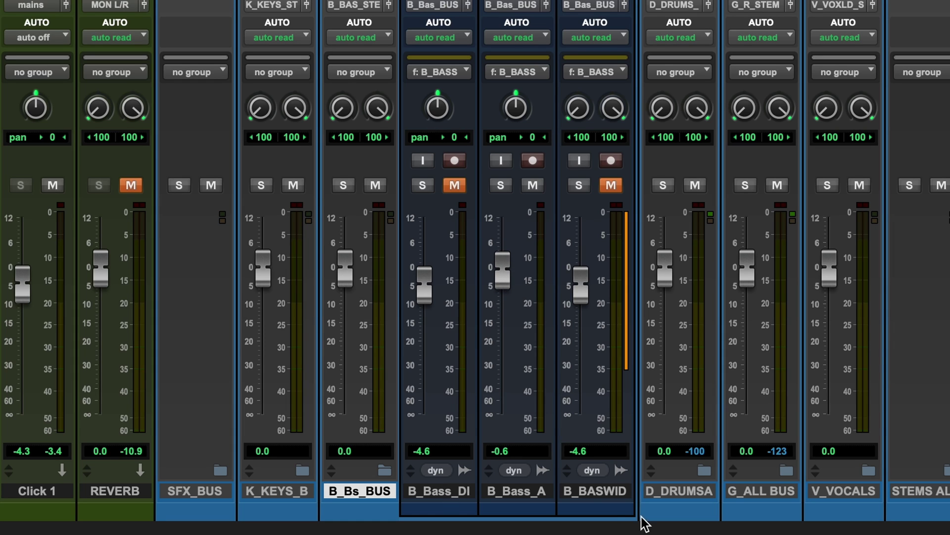
left_click(385, 470)
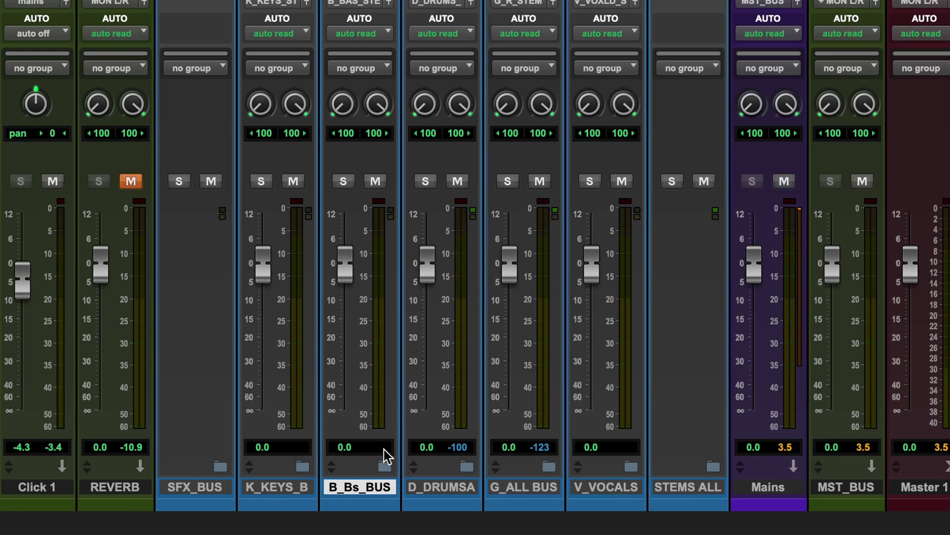
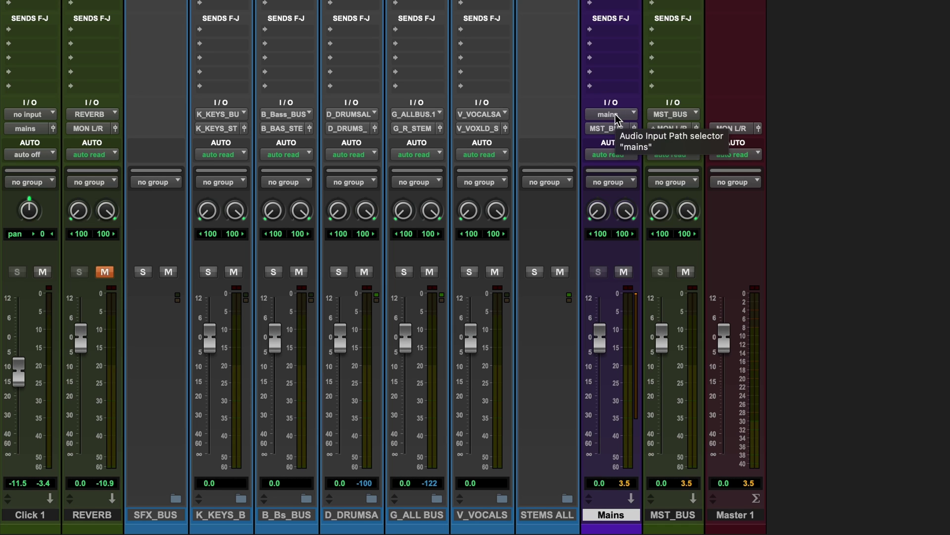
Test the Click 1 fader at -∞ during playback, set it to -0.4 dB, and mute the track
left_click_drag(19, 371, 18, 463)
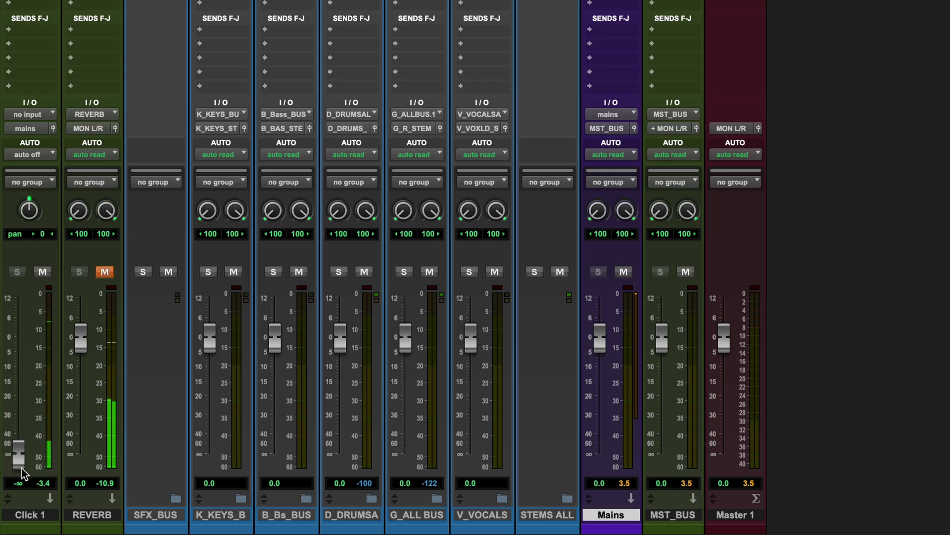
left_click_drag(22, 468, 43, 352)
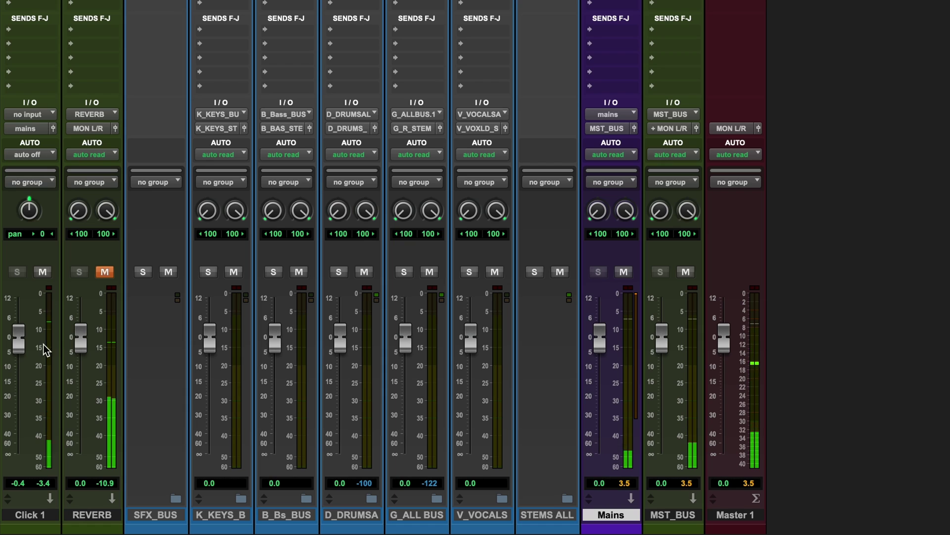
left_click(44, 272)
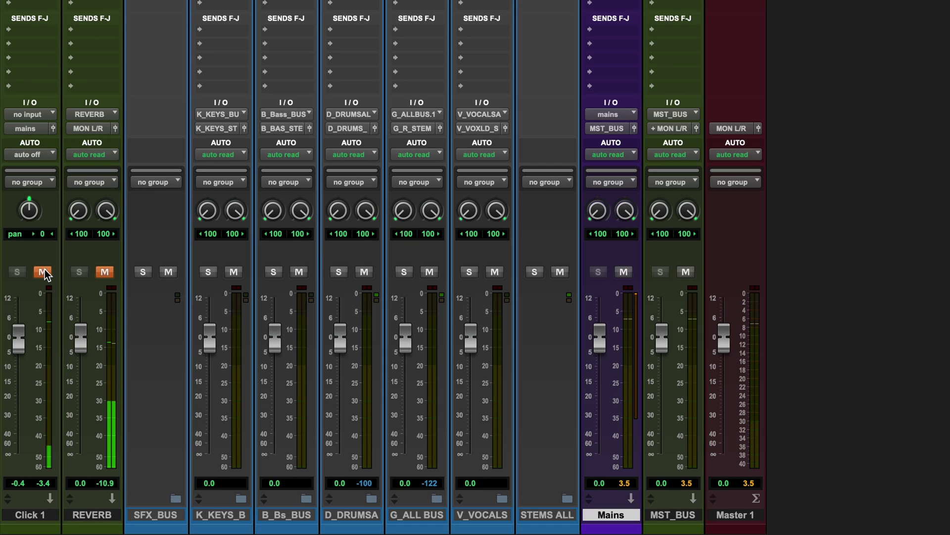
Unmute the Click 1 track and the REVERB track
left_click(43, 272)
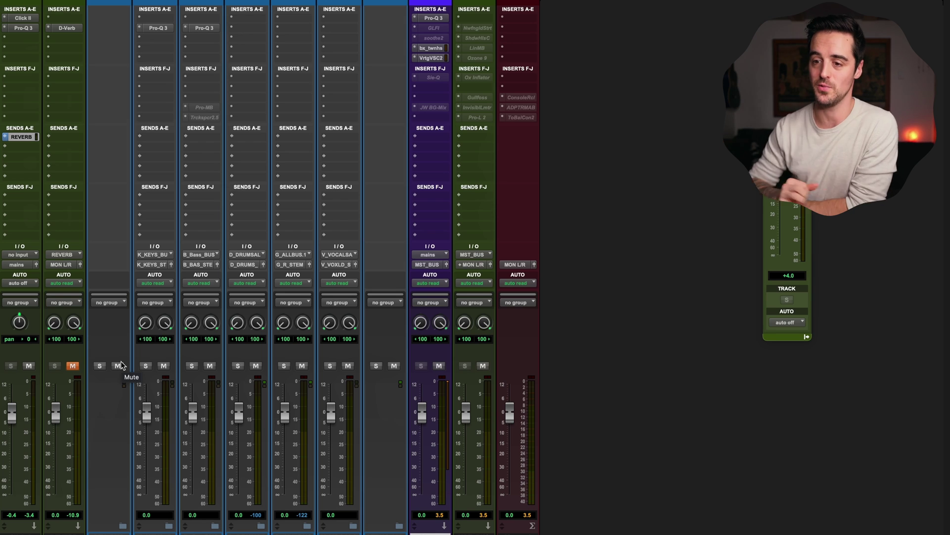
left_click(21, 533)
left_click(64, 533)
left_click(155, 533)
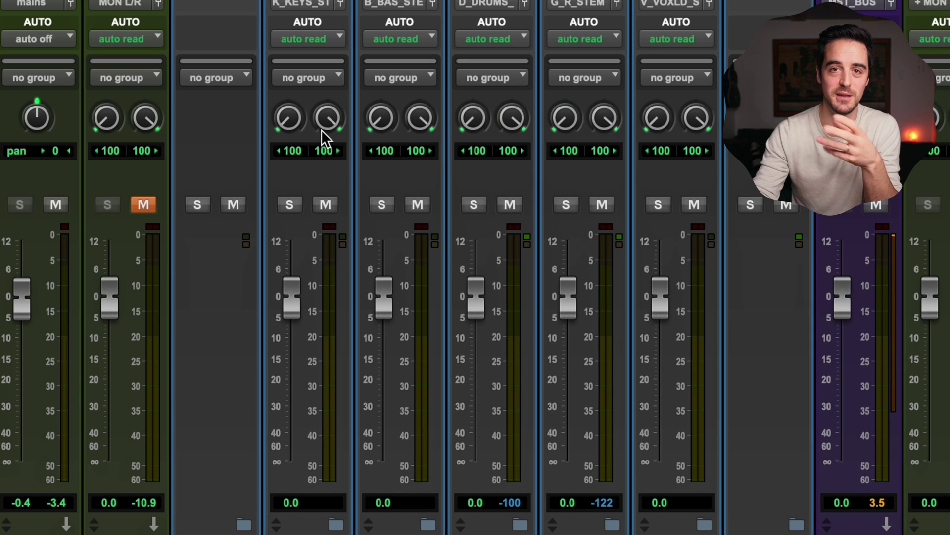
left_click(143, 204)
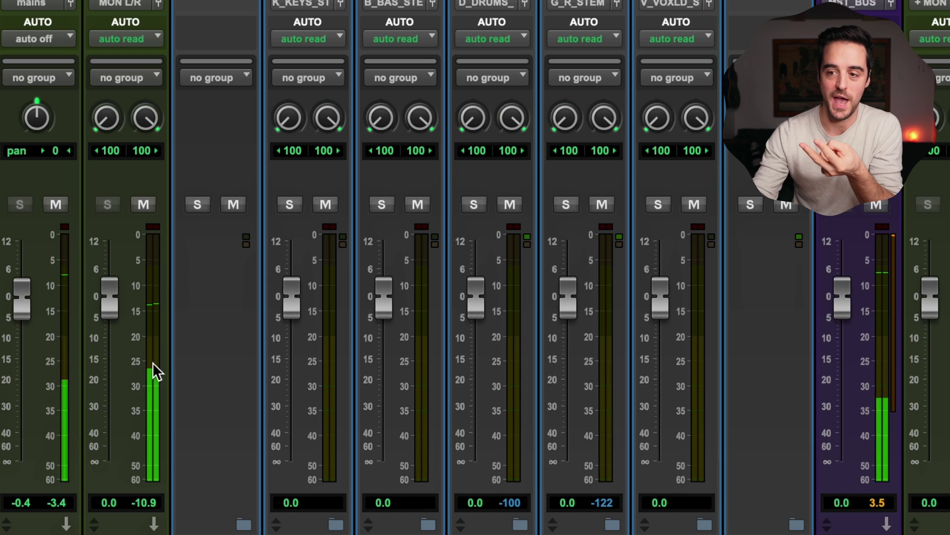
Try the REVERB track's two pan knobs and return them to 100 left and 100 right
left_click_drag(105, 130, 122, 96)
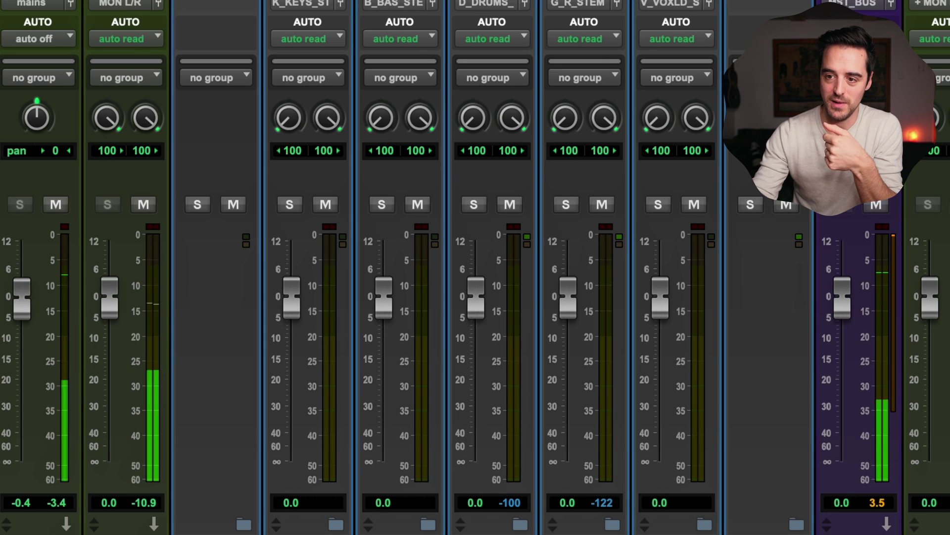
left_click_drag(112, 118, 111, 356)
left_click_drag(145, 124, 145, 317)
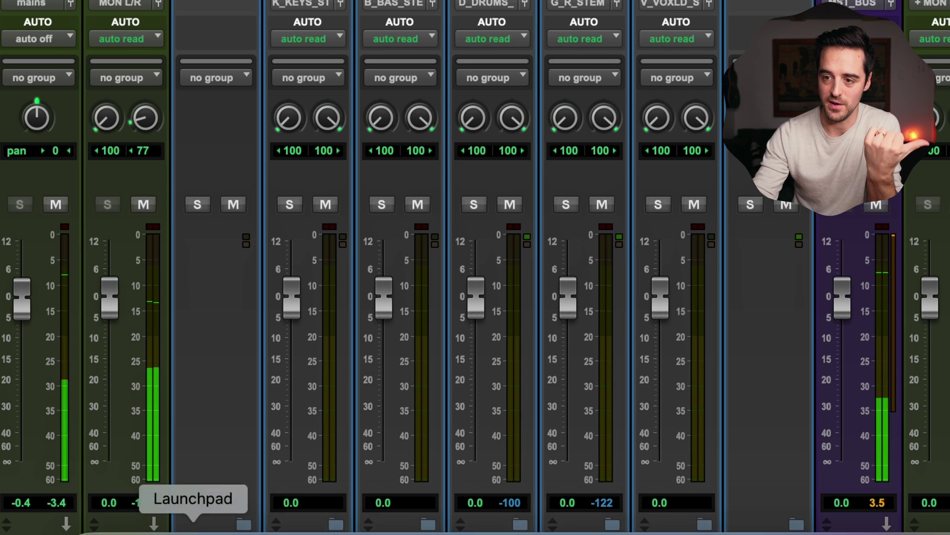
left_click_drag(153, 121, 153, 52)
left_click(145, 118, "alt")
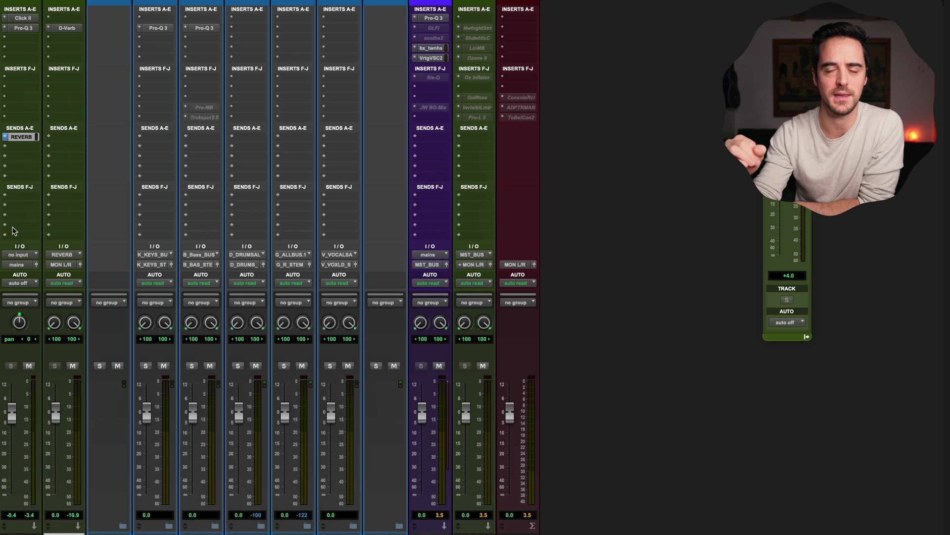
Try showing and hiding the Mic Preamps and Instrument views in the mixer strips
right_click(24, 188)
left_click(24, 189)
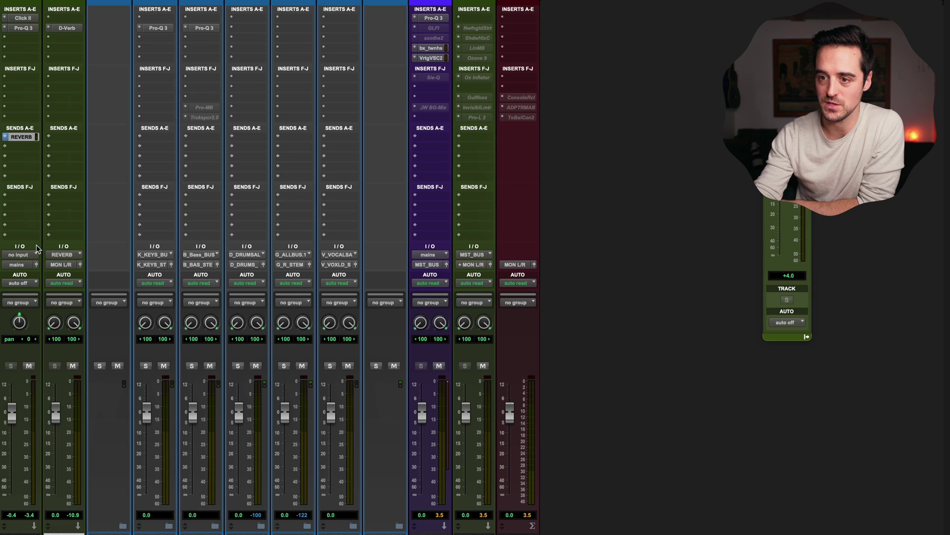
left_click(18, 194)
key("Escape")
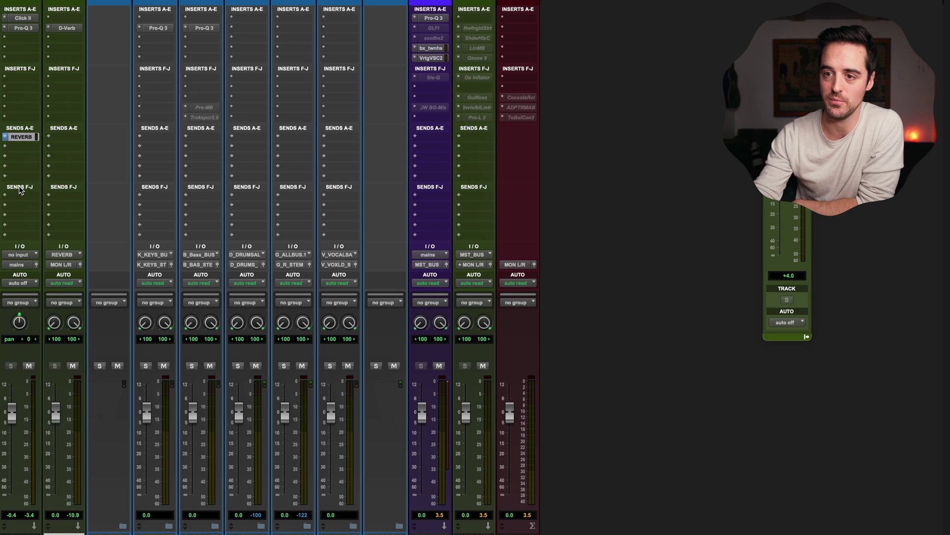
right_click(18, 191)
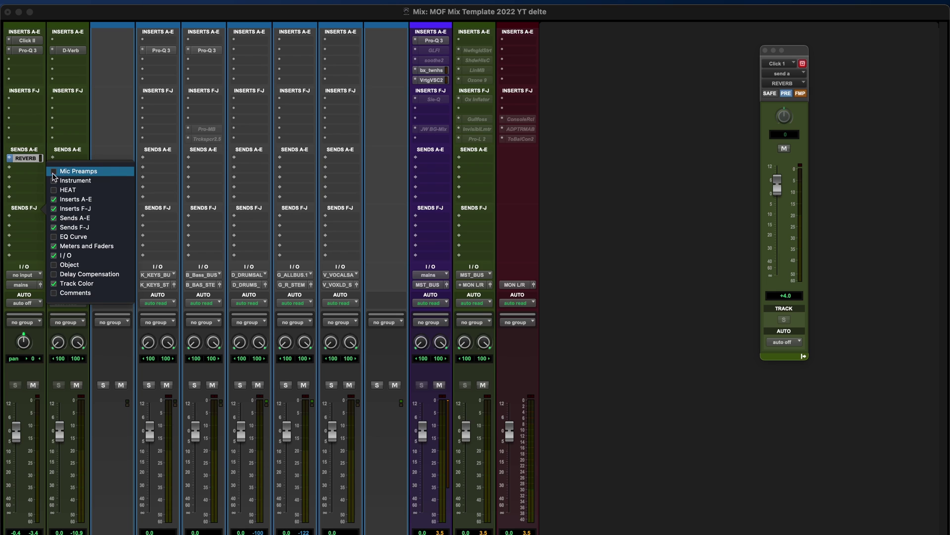
left_click(91, 166)
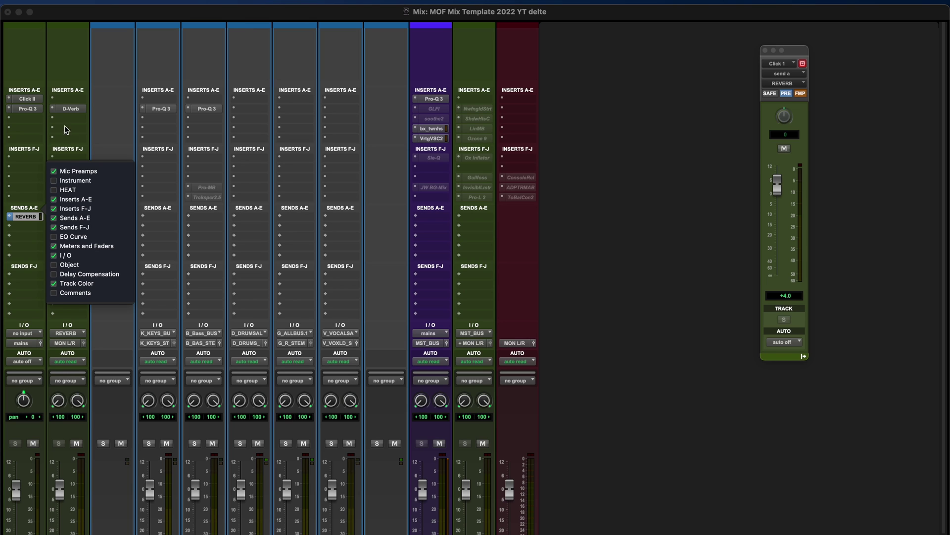
left_click(54, 172)
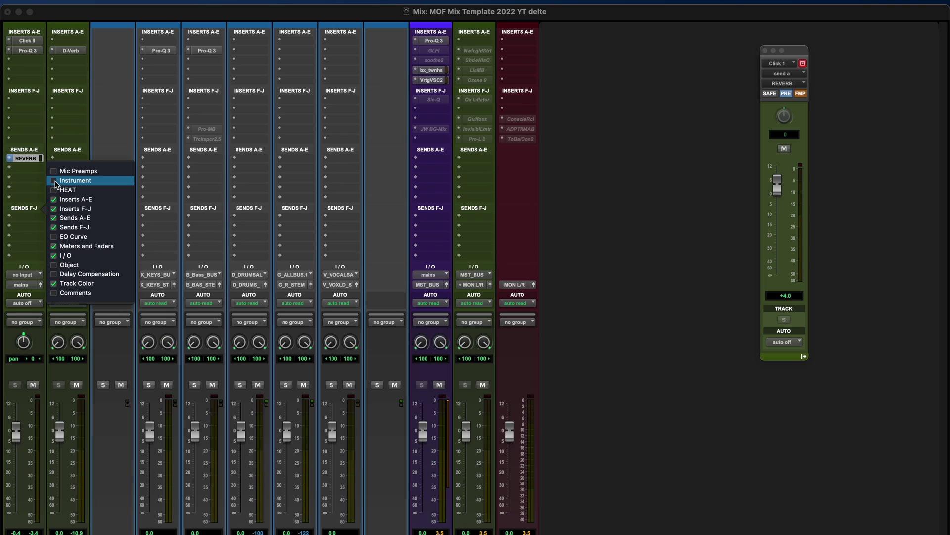
left_click(54, 180)
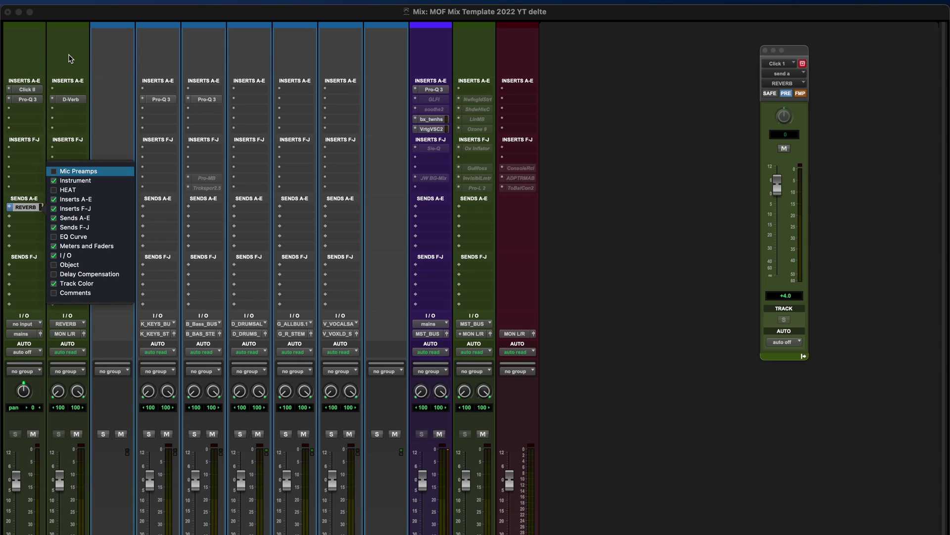
left_click(56, 182)
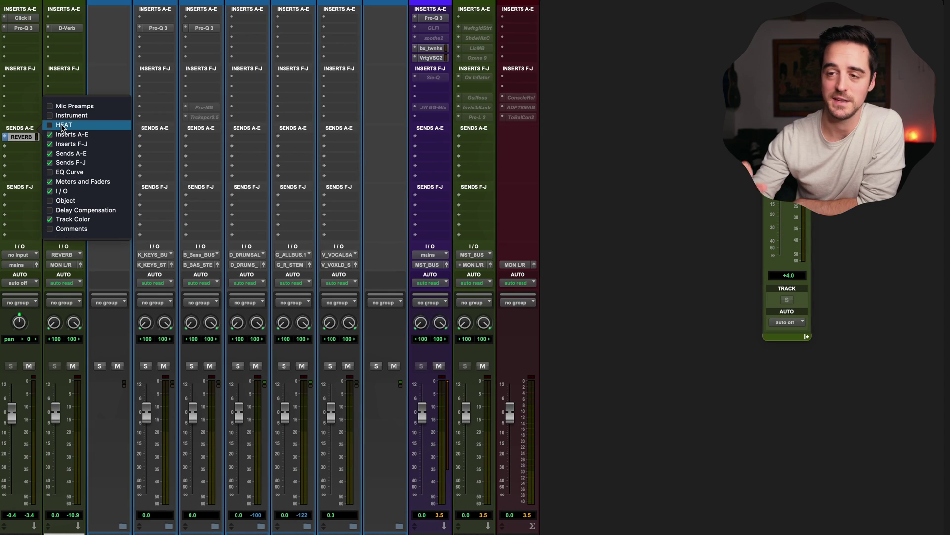
Show the EQ Curve view in the mixer, and enable and move Click 1's Pro-Q 3 bell boost to near 5 kHz
left_click(52, 171)
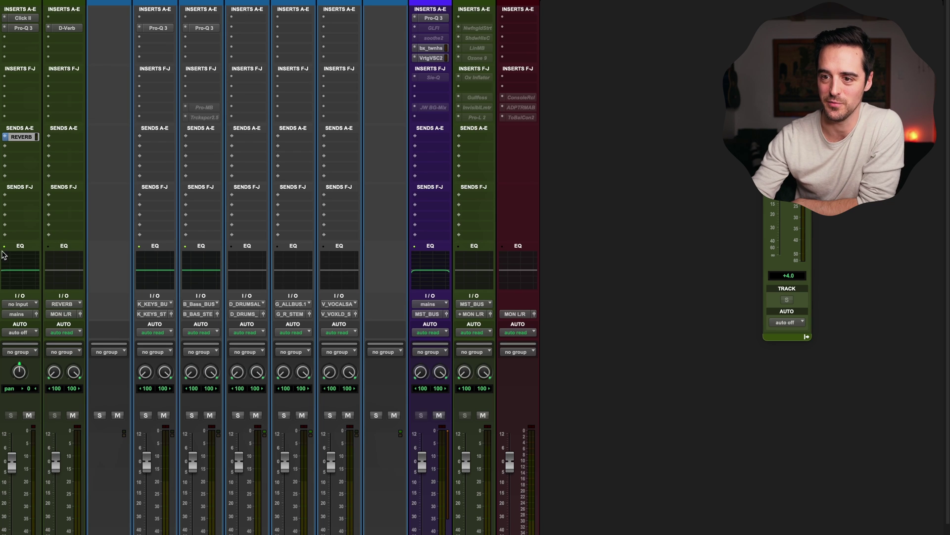
left_click(25, 30)
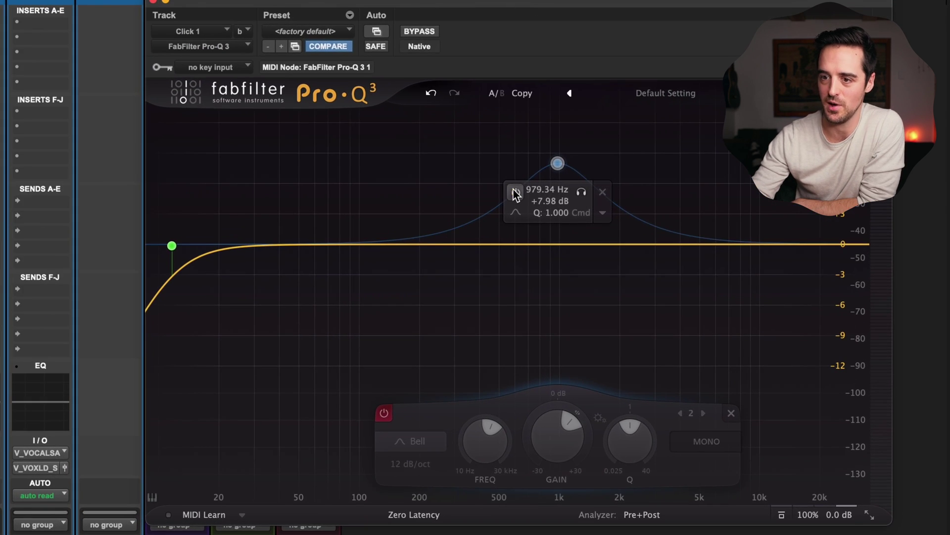
left_click(655, 130)
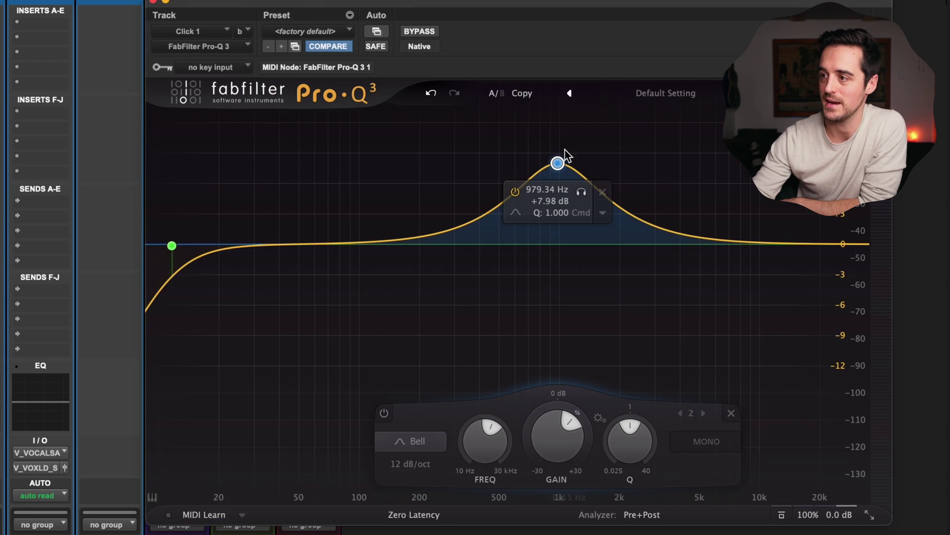
left_click_drag(558, 161, 698, 131)
mouse_move(704, 133)
left_mouse_down()
mouse_move(690, 132)
mouse_move(700, 127)
left_mouse_up()
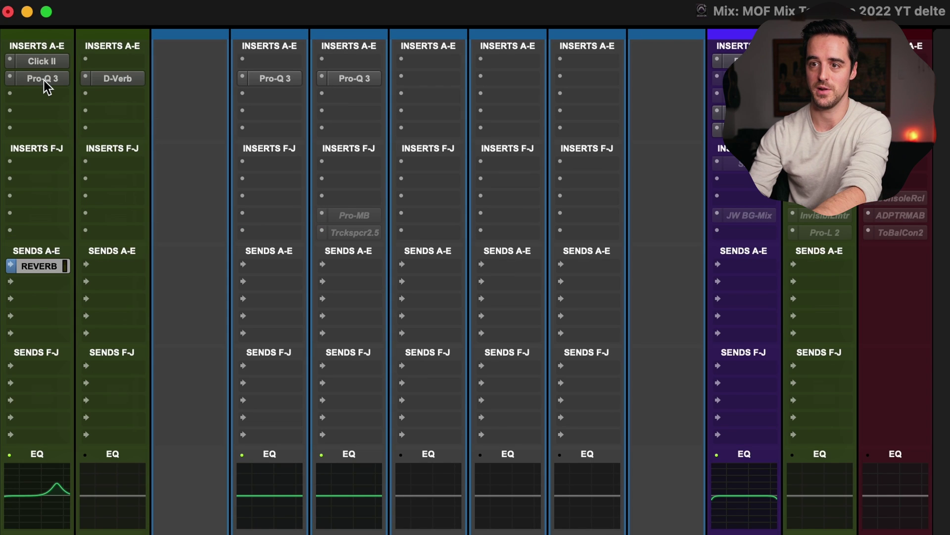
Toggle the bypass of Click 1's Pro-Q 3 and copy the plug-in to the slot below D-Verb on REVERB
left_click(44, 79, "super")
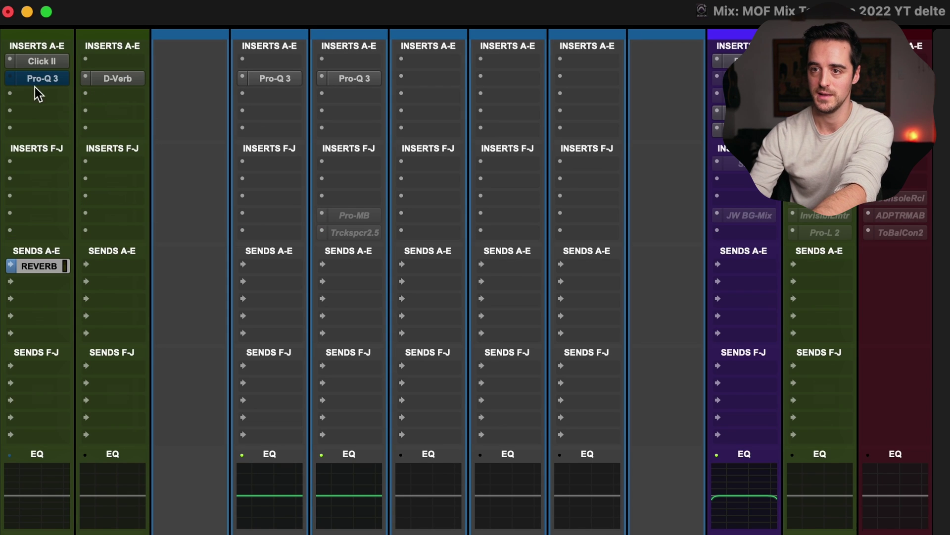
left_click_drag(48, 81, 122, 93)
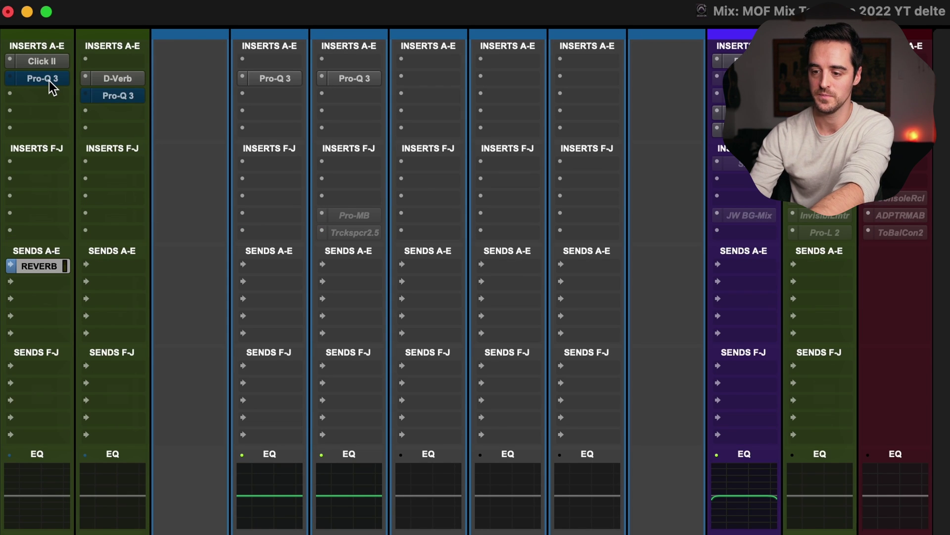
left_click(50, 82, "super")
Add a bell boost to the REVERB track's Pro-Q 3 and place it between 50 and 100 Hz
left_click(113, 95)
double_click(513, 95)
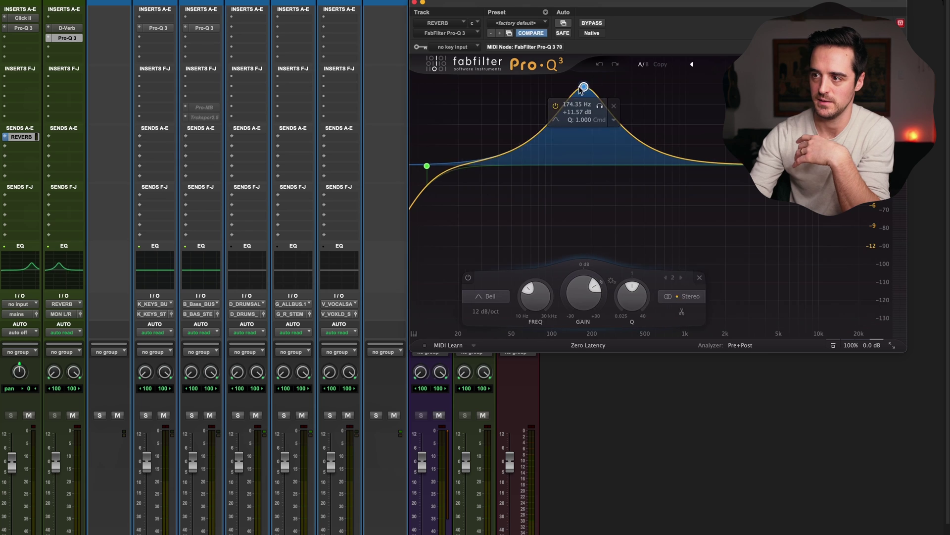
left_click_drag(512, 95, 526, 102)
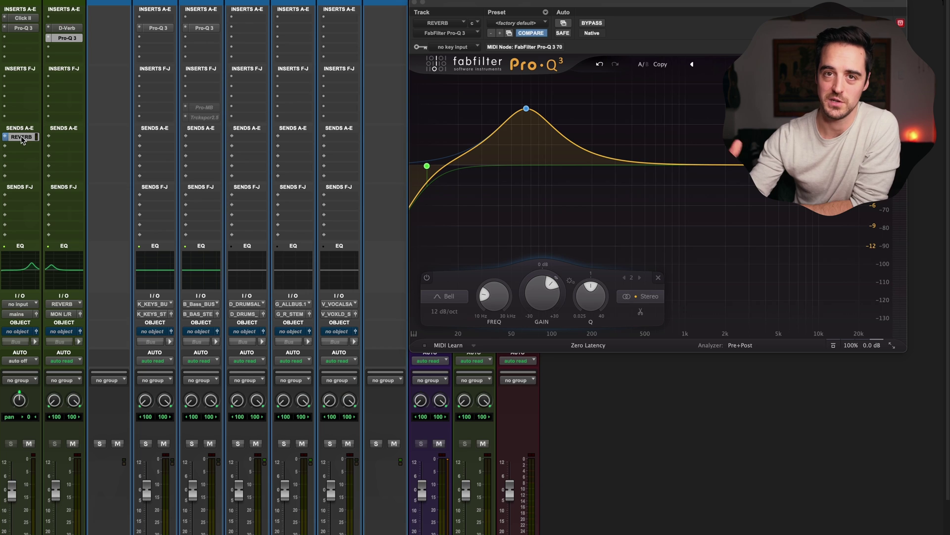
Hide the Object view and show the Delay Compensation view in the mixer strips
right_click(27, 193)
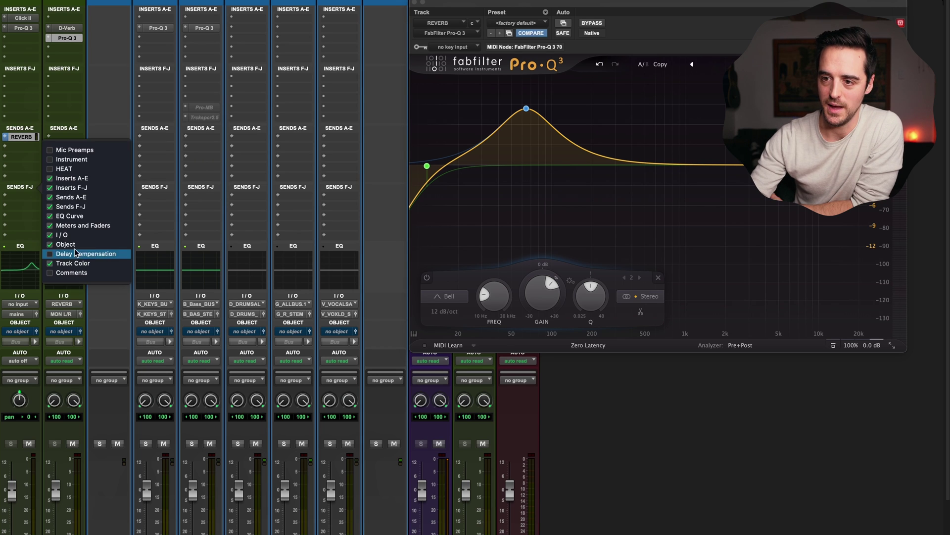
left_click(51, 245)
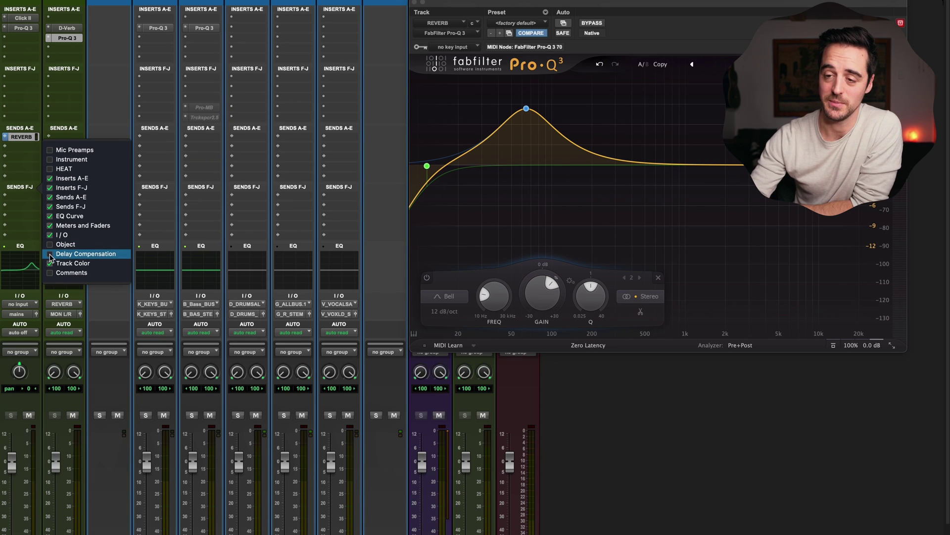
left_click(50, 256)
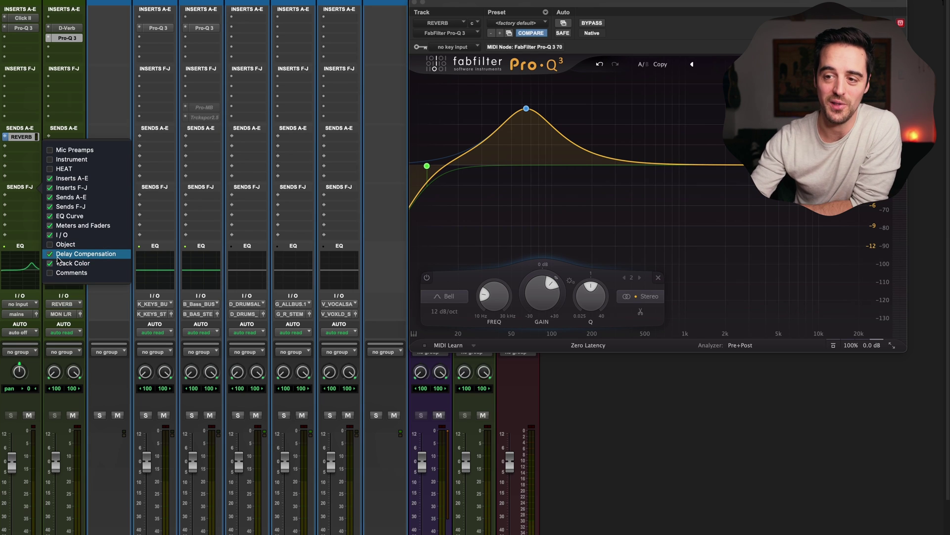
key("Escape")
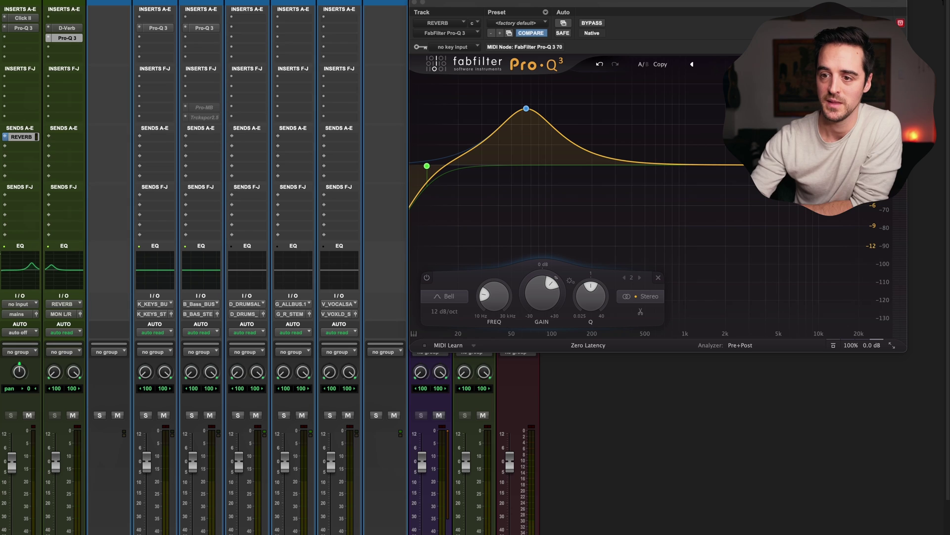
scroll(198, 267, "down", 3)
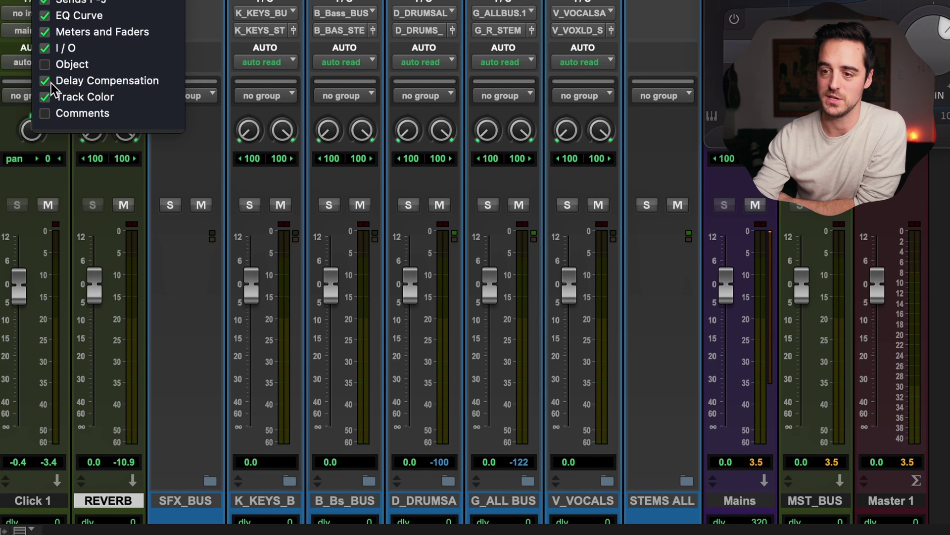
left_click(51, 83)
scroll(186, 237, "down", 3)
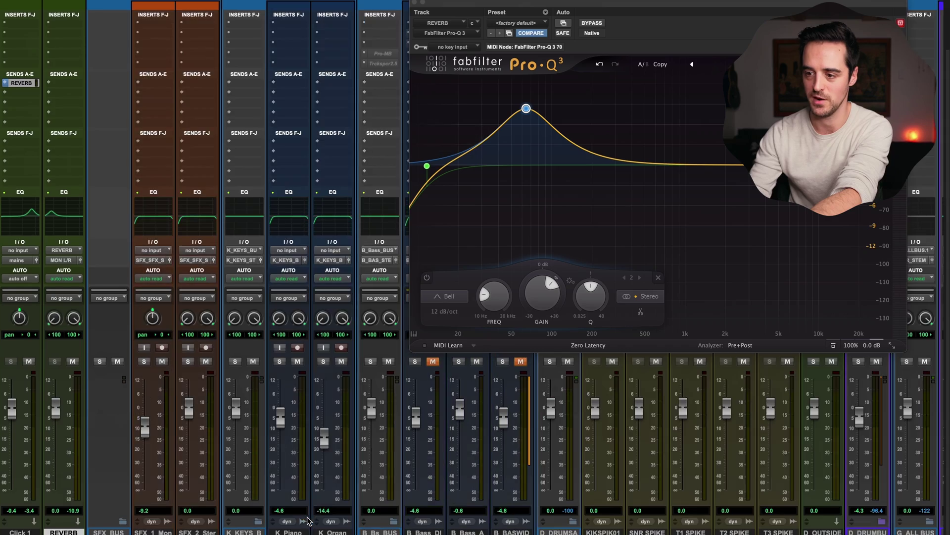
Examine the plug-ins and delay compensation across the mixer's tracks, moving the Pro-Q 3 window out of the way
scroll(307, 521, "right", 10)
scroll(304, 521, "left", 10)
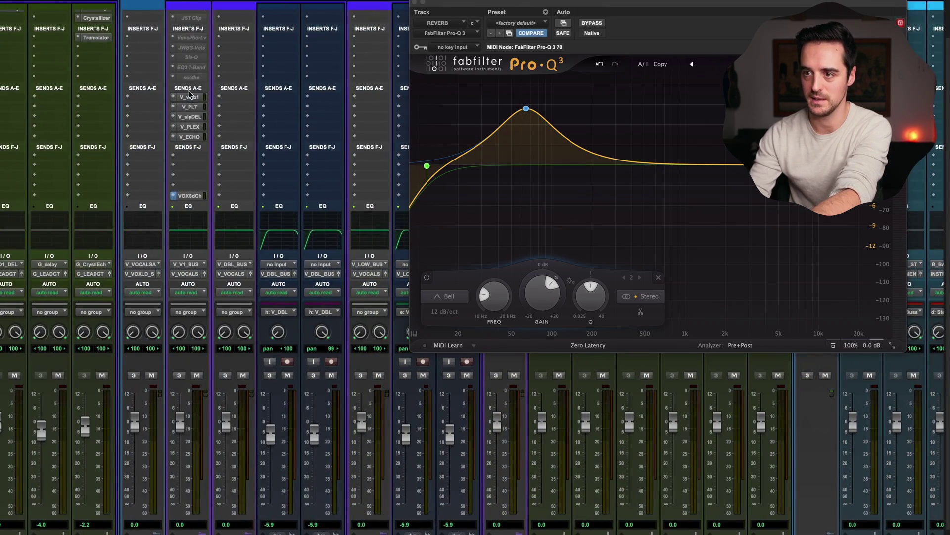
scroll(188, 102, "right", 10)
left_click_drag(443, 6, 371, 248)
scroll(515, 141, "left", 10)
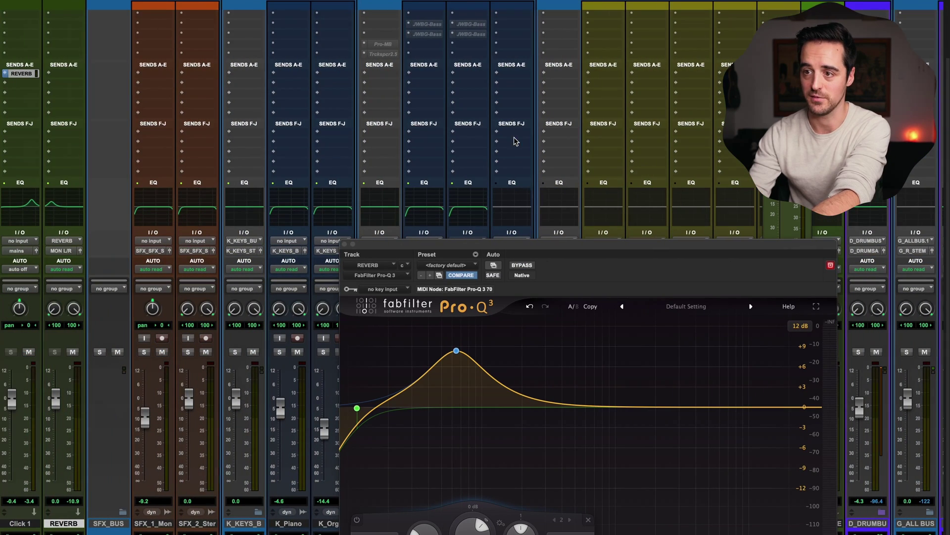
left_click_drag(408, 250, 444, 113)
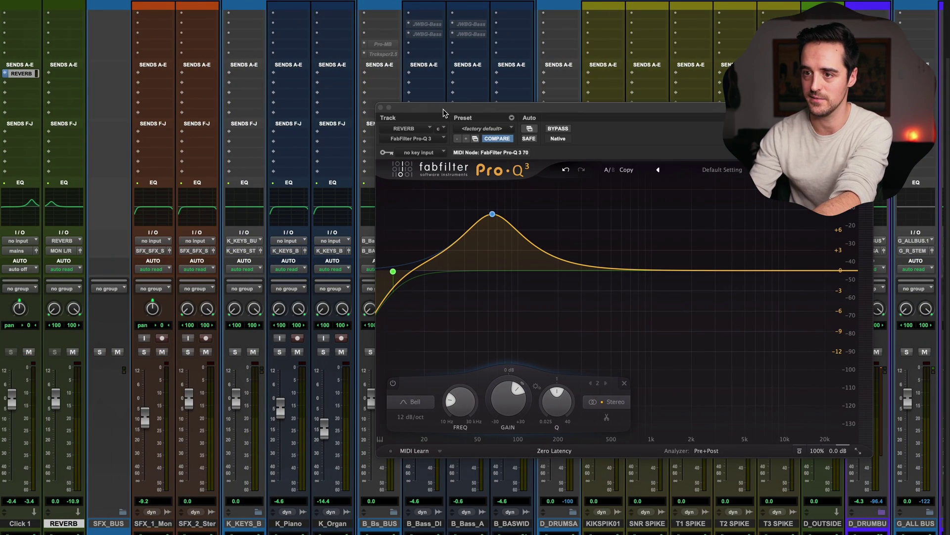
scroll(159, 262, "up", 3)
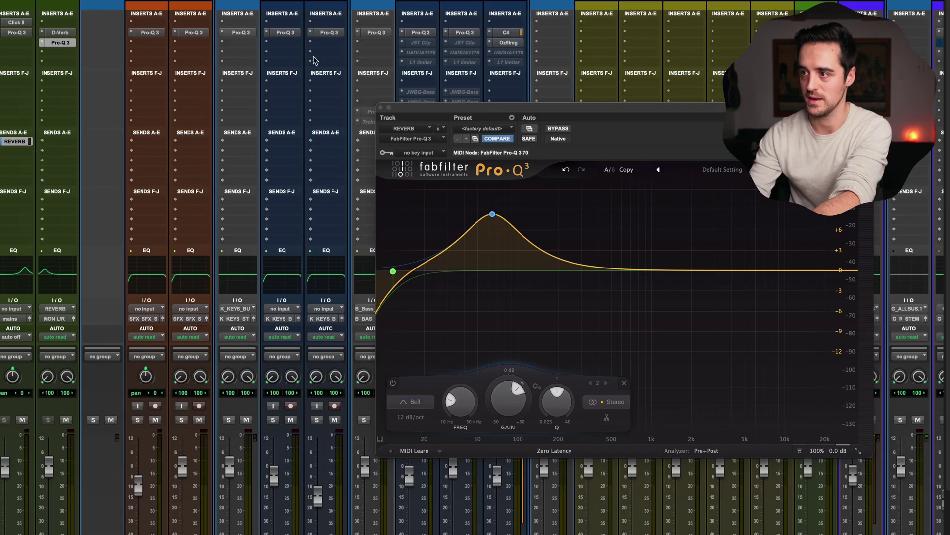
scroll(453, 37, "right", 15)
scroll(448, 34, "right", 15)
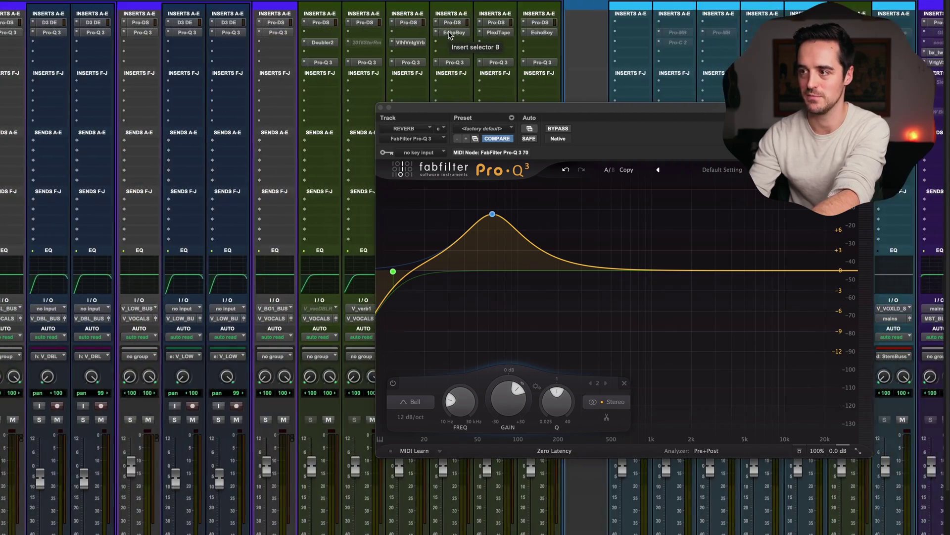
scroll(158, 238, "left", 20)
scroll(147, 243, "down", 5)
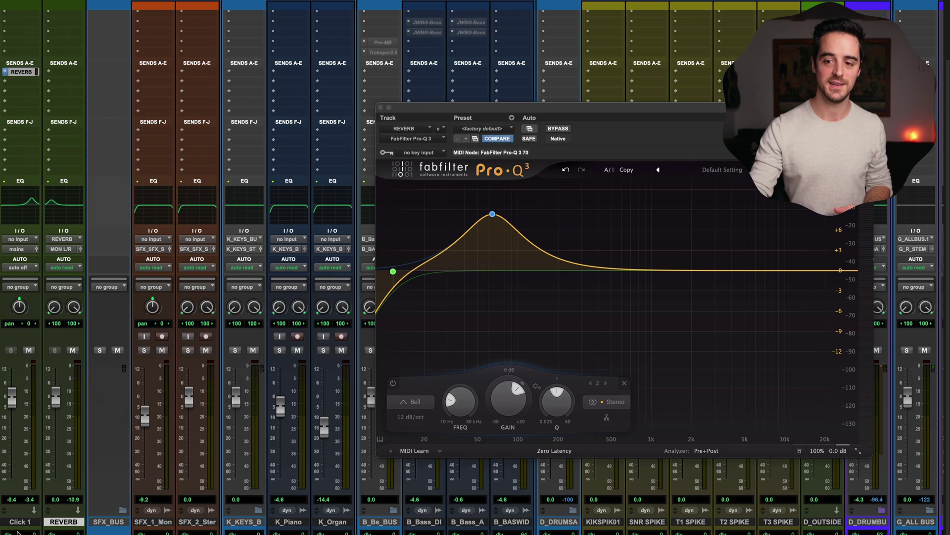
scroll(188, 267, "right", 20)
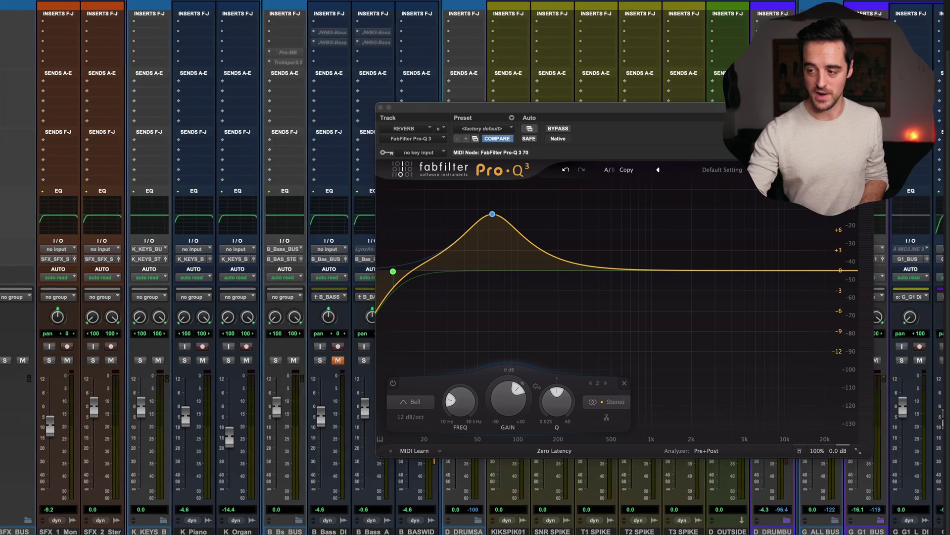
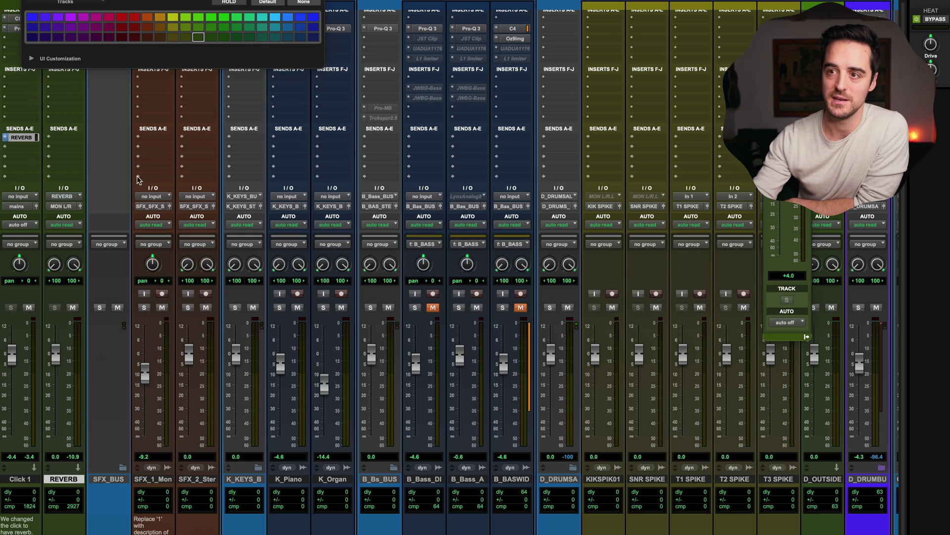
Try out several track colors on the REVERB track and settle on purple
left_click(158, 18)
left_click(129, 20)
left_click(203, 32)
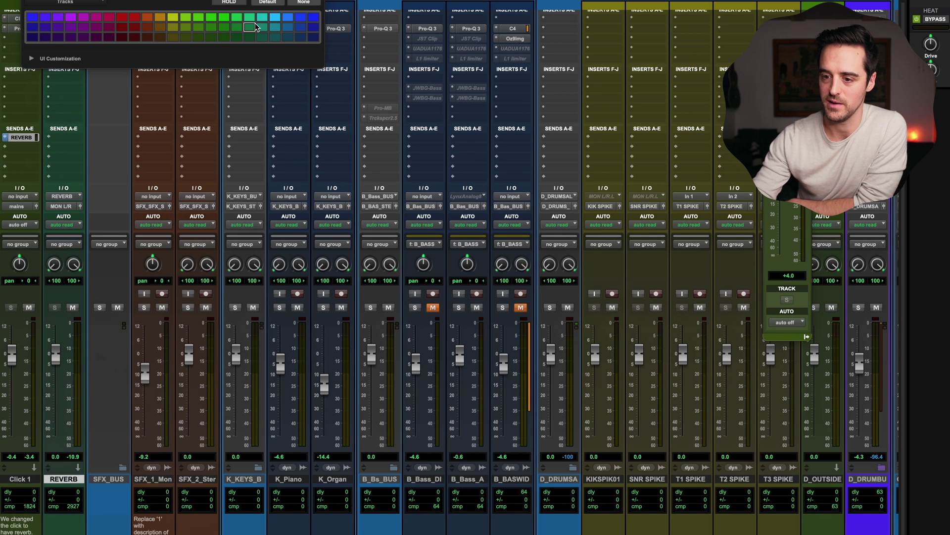
left_click(83, 17)
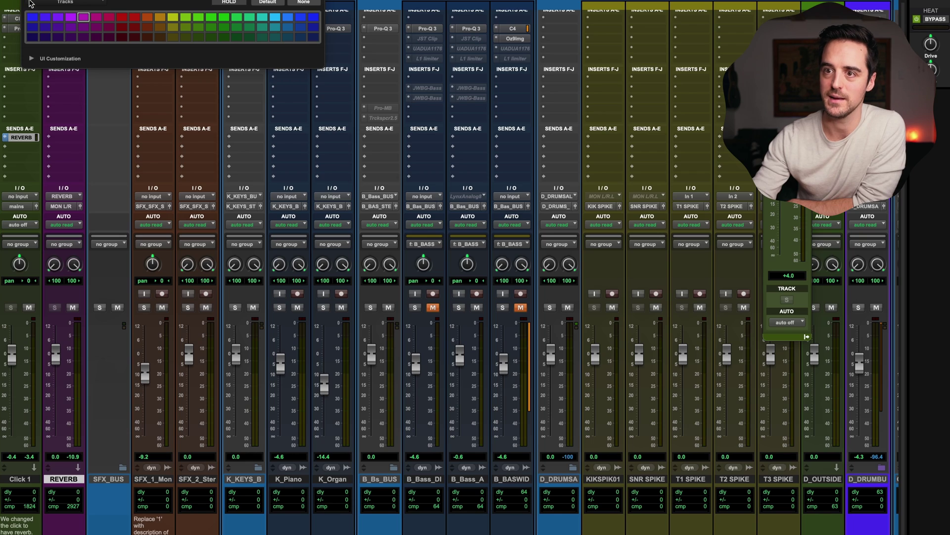
Compare the SFX_BUS and K_KEYS_BUS strips in the mixer, and collapse and re-expand the SFX_BUS folder
left_click(111, 479)
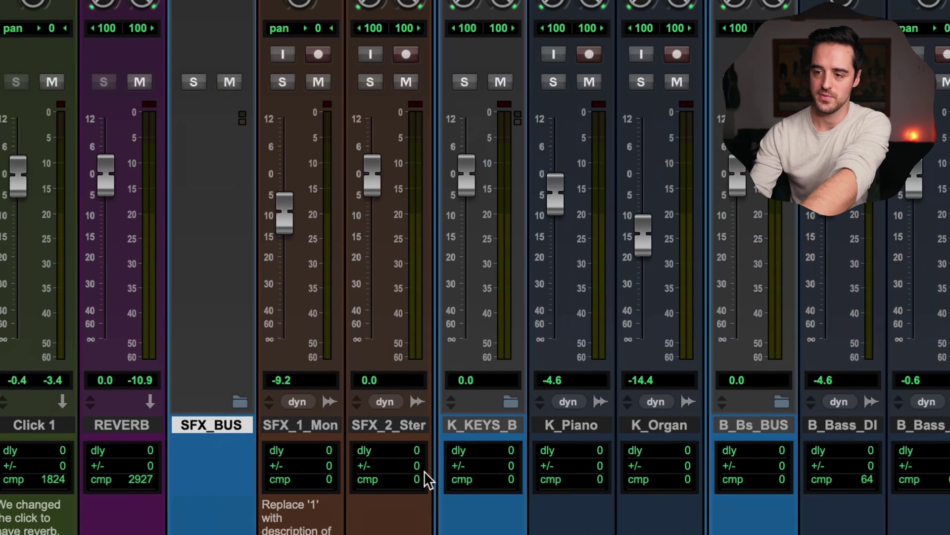
left_click(499, 426)
left_click(244, 429)
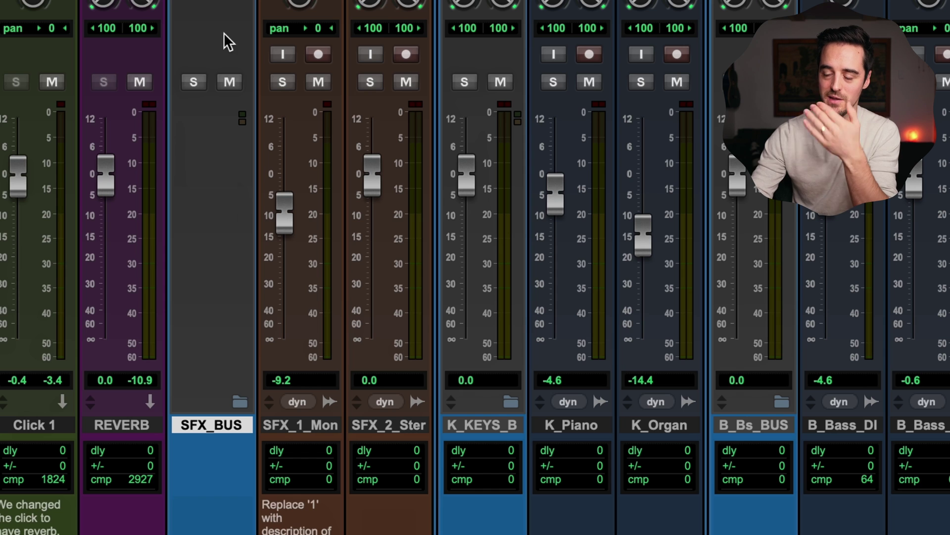
left_click(240, 402)
left_click(239, 402)
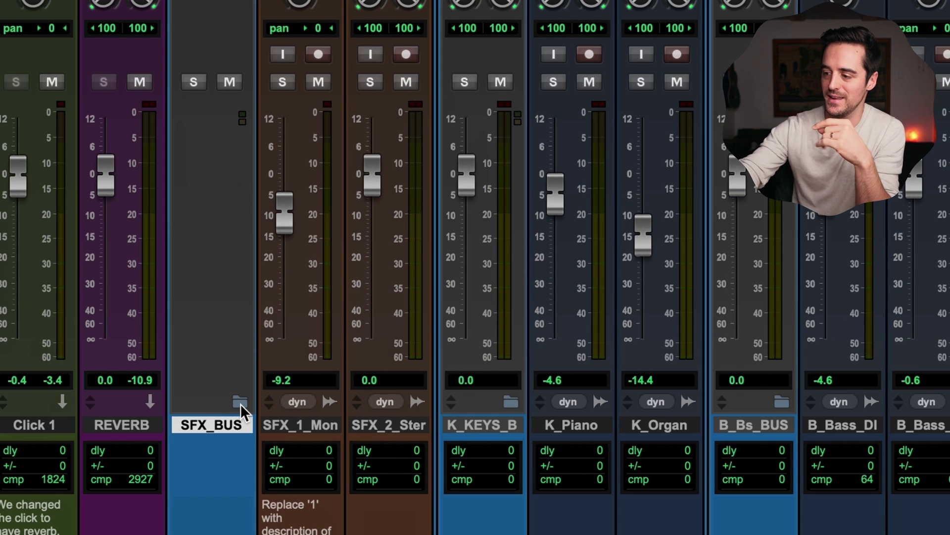
In the Edit window, select SFX_1_Mono and SFX_2_Stereo together and move them out of the SFX_BUS folder
key("super+equal")
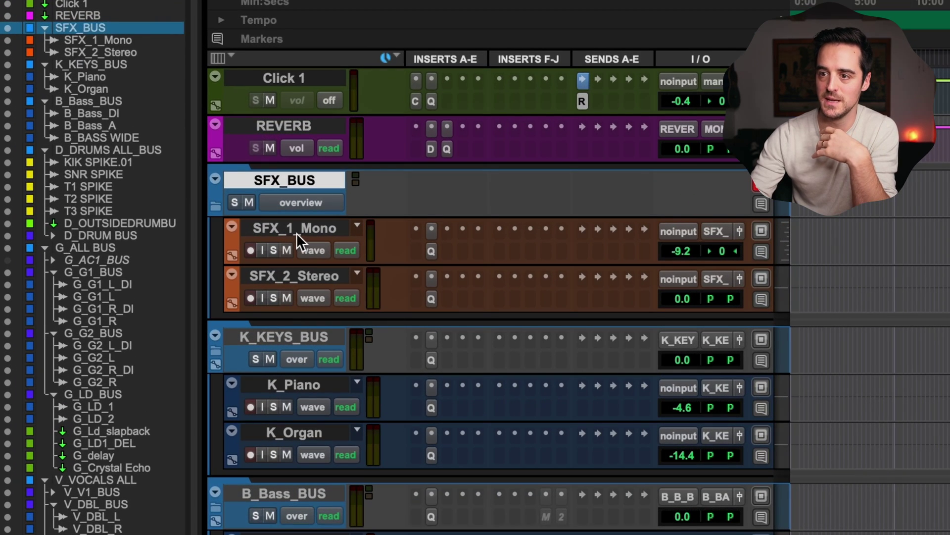
left_click(150, 178)
left_click(307, 273)
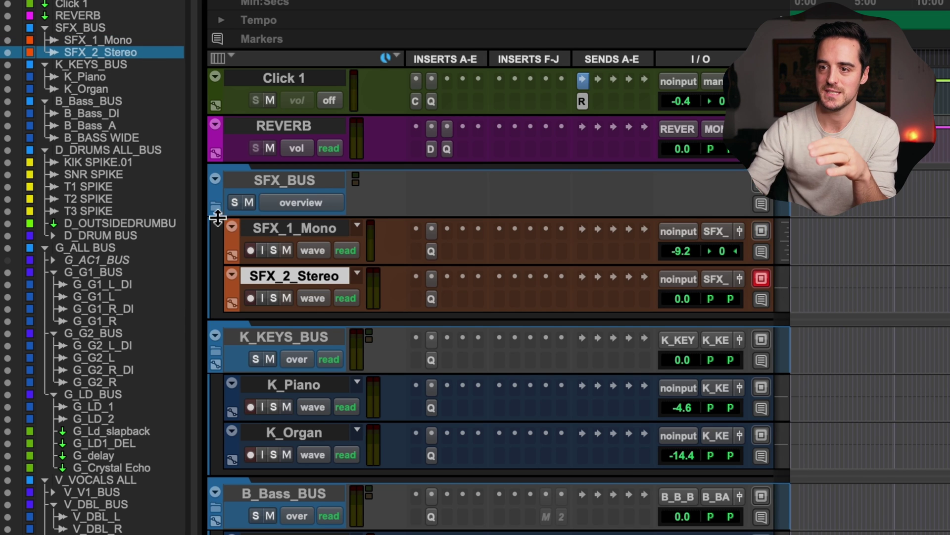
left_click(286, 230)
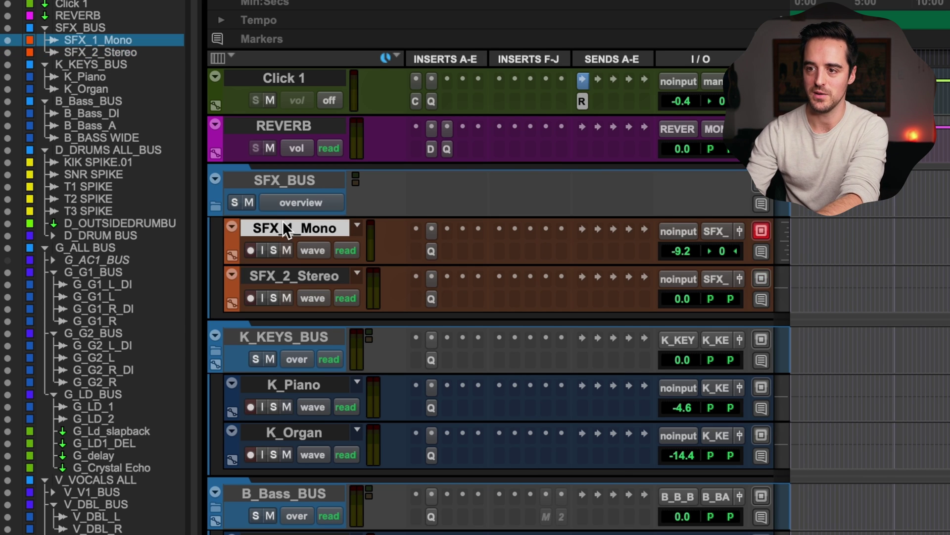
left_click(303, 275, "shift")
left_click_drag(302, 274, 185, 328)
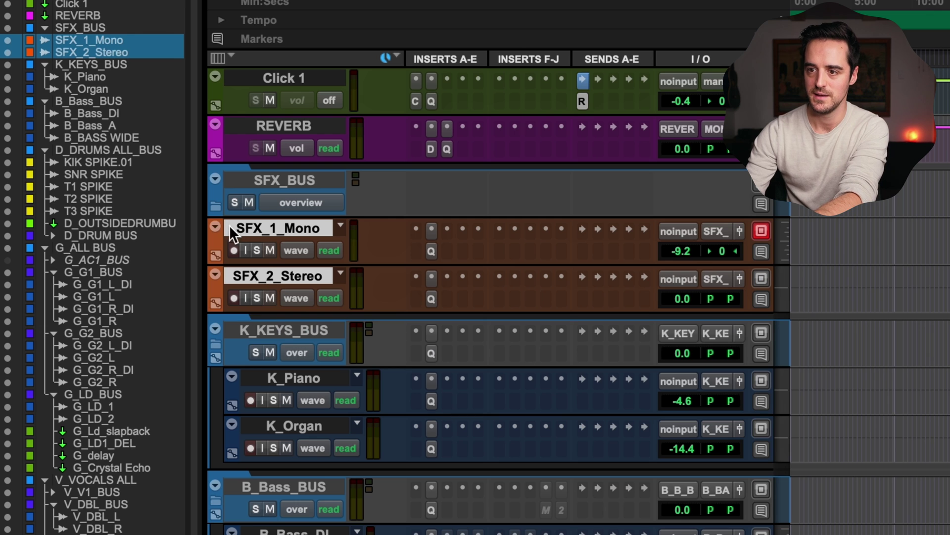
Move both SFX tracks back into the SFX_BUS folder, and collapse and re-expand that folder
left_click_drag(261, 230, 299, 186)
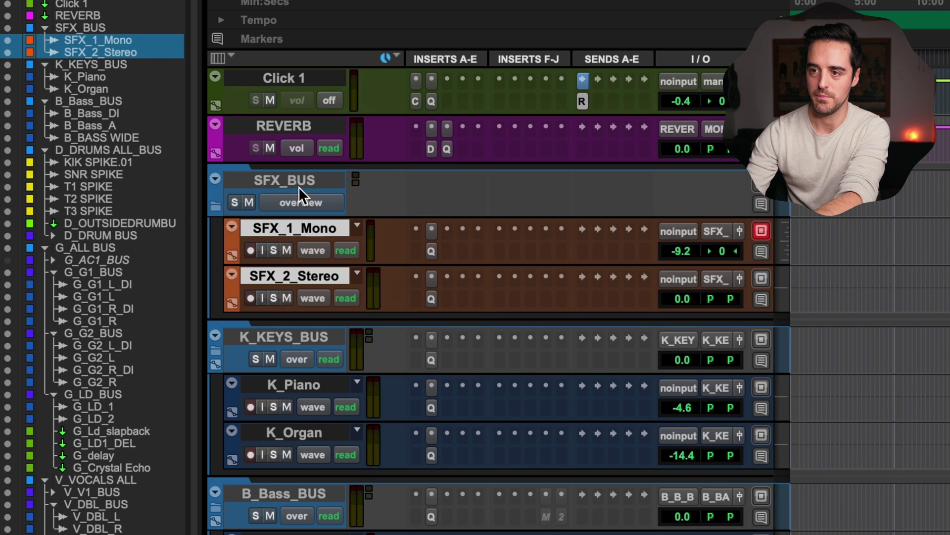
left_click(216, 204)
left_click(216, 204)
left_click(216, 204)
left_click(216, 204)
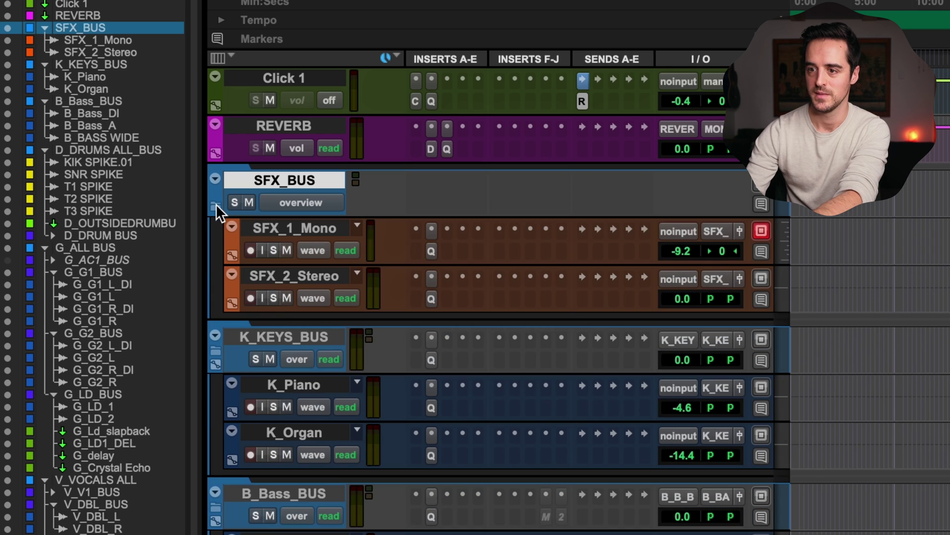
Compare the K_KEYS_BUS and SFX_BUS folder tracks in the Edit window, and return to the mixer
left_click(290, 333)
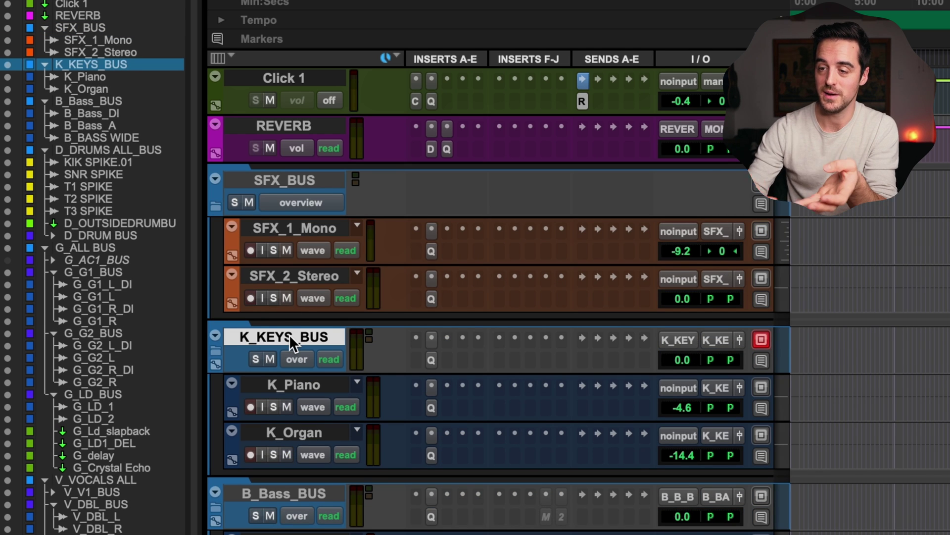
left_click(279, 177)
left_click(320, 338)
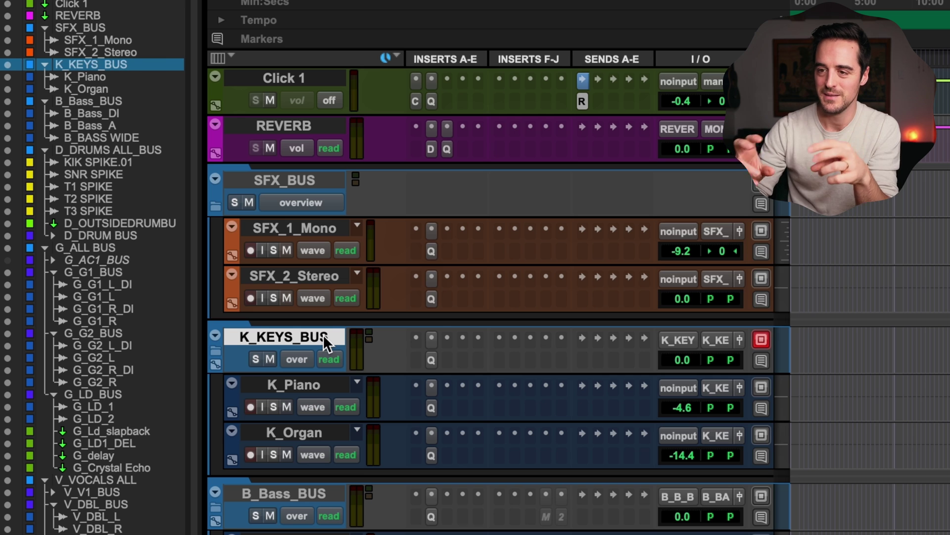
left_click(277, 180)
key("super+equal")
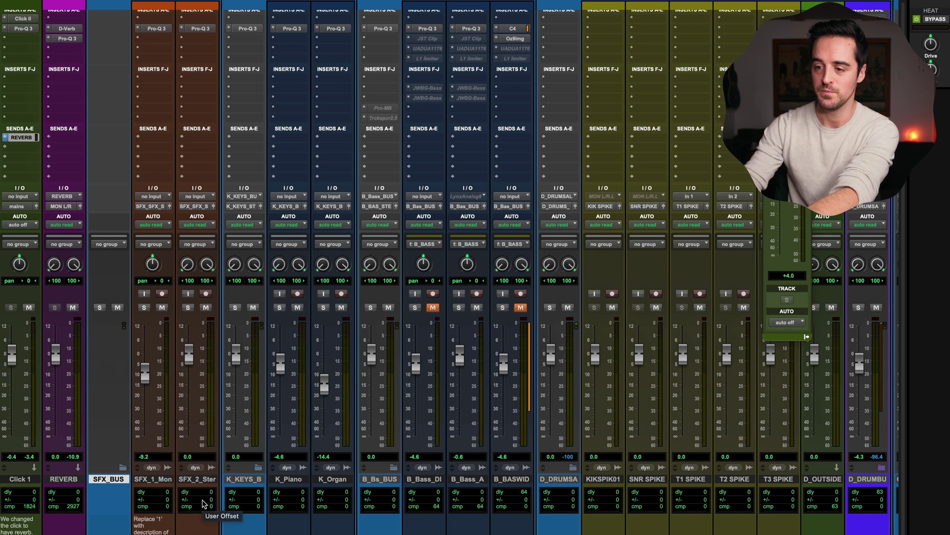
Collapse the keys, bass, drums, guitar, vocals and STEMS ALL folders one by one in the mixer
left_click(249, 479)
left_click(257, 468)
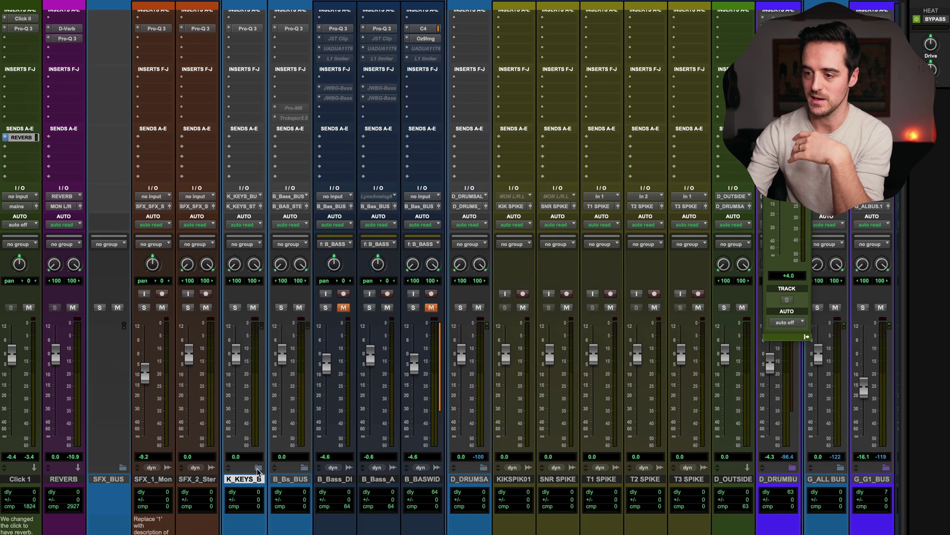
left_click(304, 469)
left_click(351, 468)
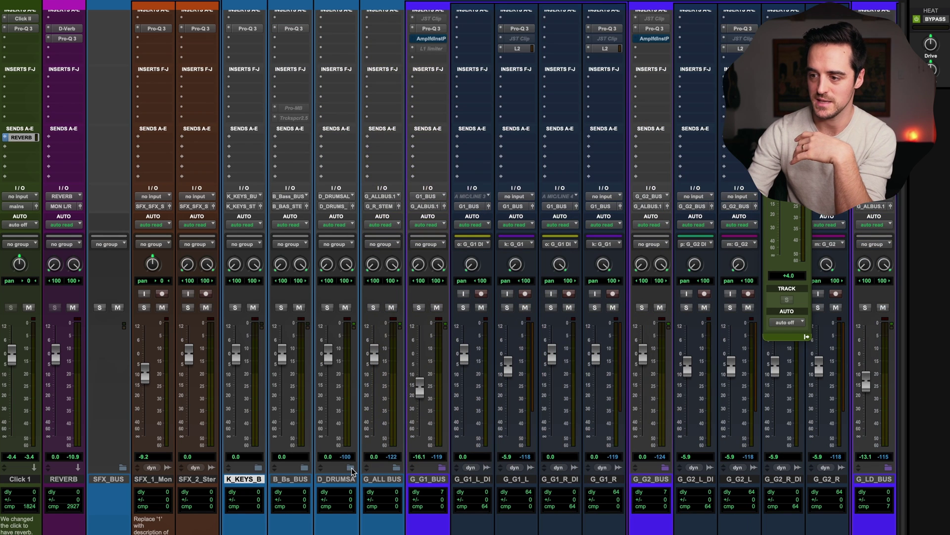
left_click(396, 468)
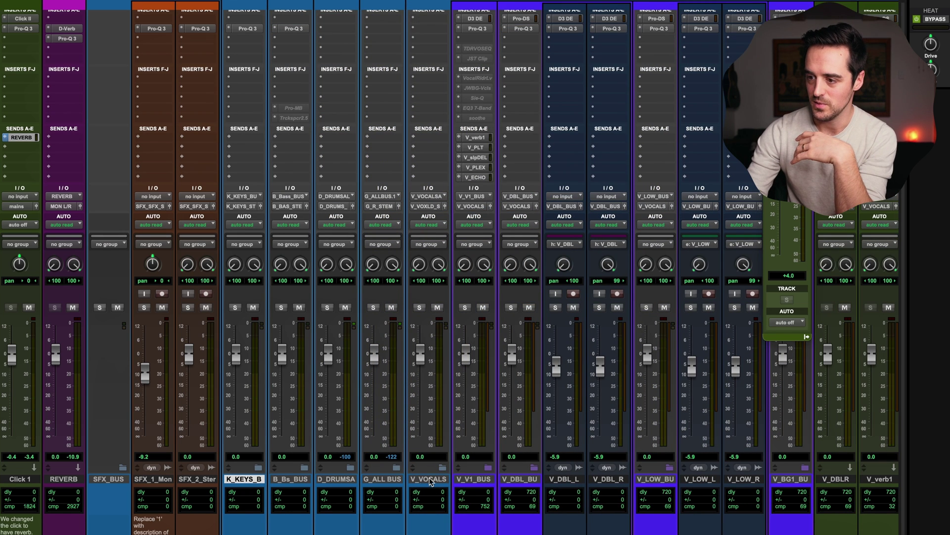
left_click(442, 468)
left_click(489, 468)
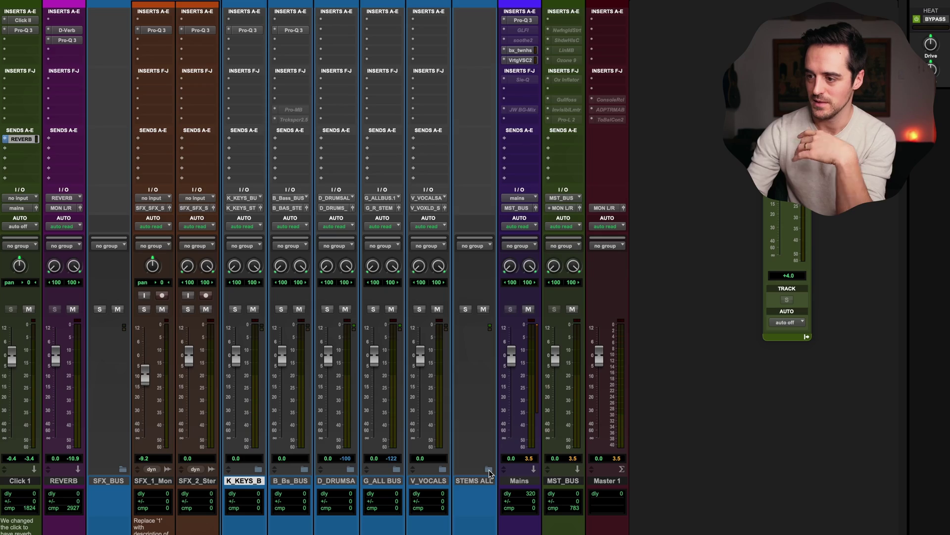
Expand all folder tracks at once, look across the whole mixer, and toggle all folders from K_KEYS_BUS
left_click(397, 468, "alt")
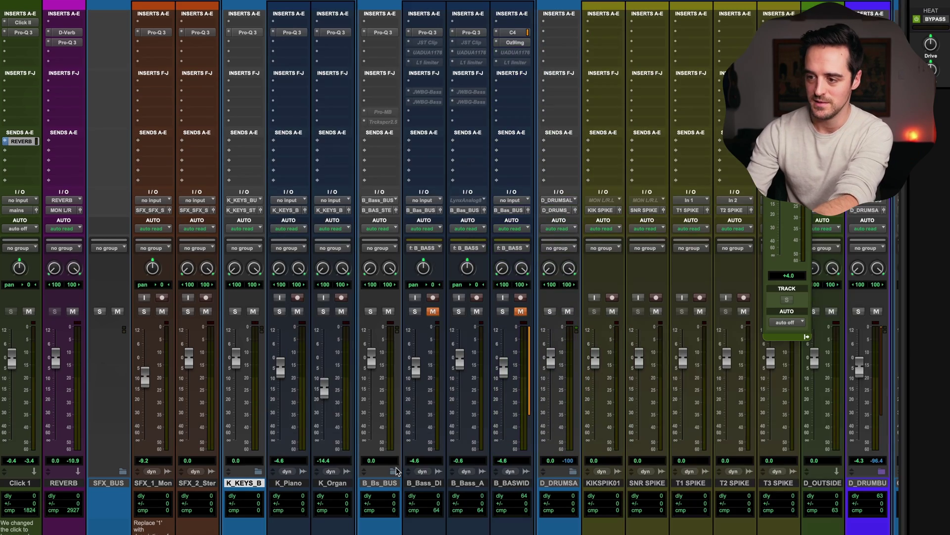
scroll(397, 470, "right", 20)
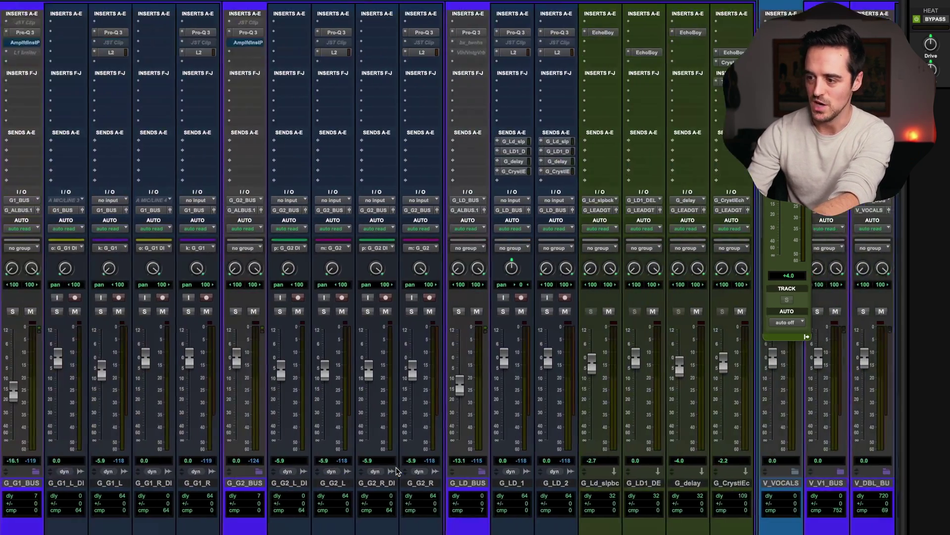
scroll(397, 470, "right", 15)
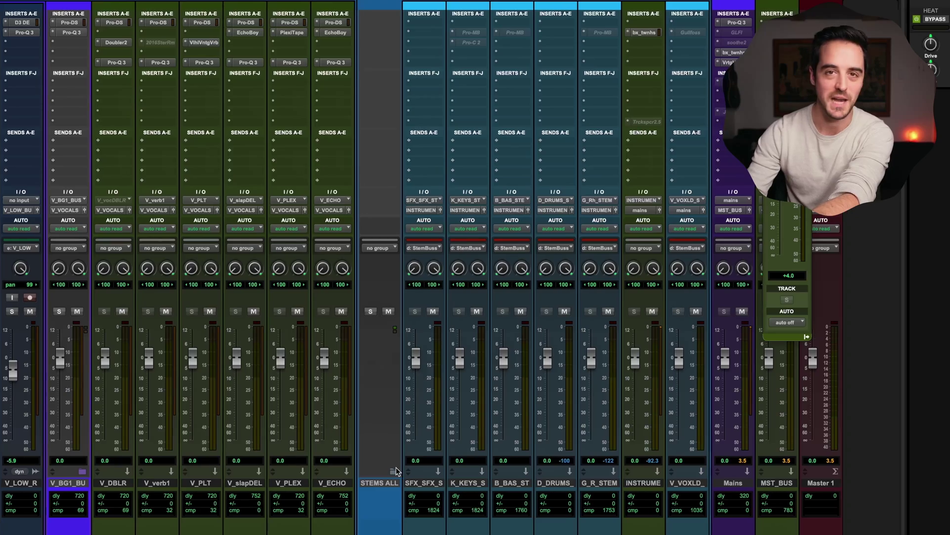
scroll(397, 471, "left", 15)
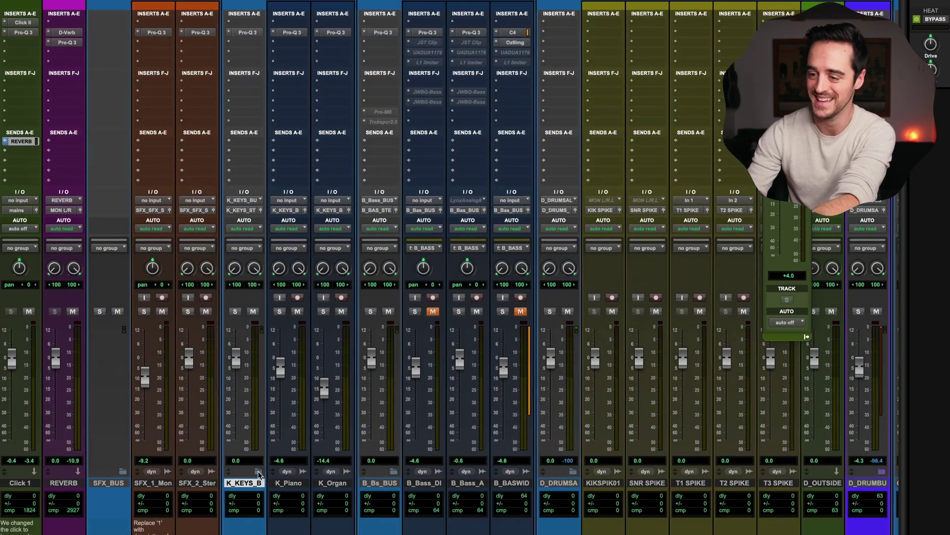
left_click(258, 468, "alt")
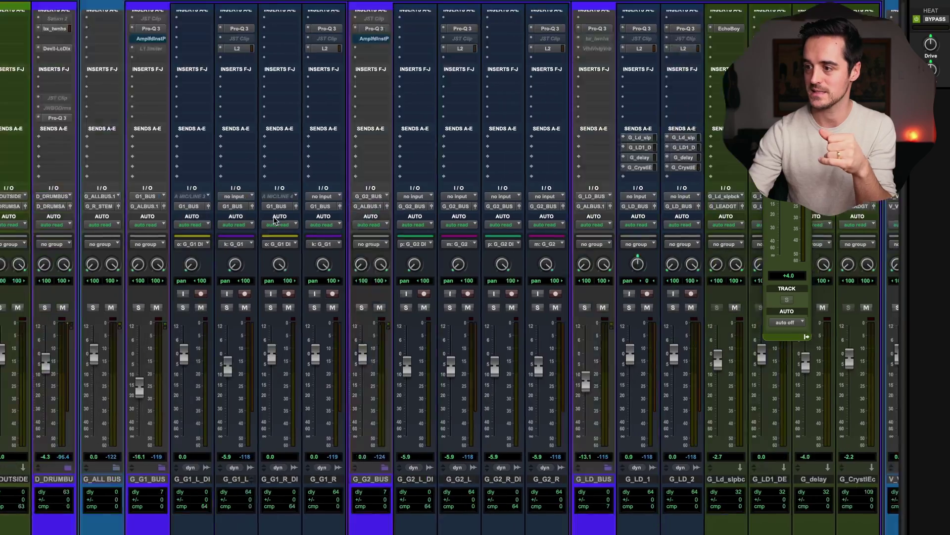
Select Mains, MST_BUS and Master 1 together and move them to the start of the mixer, before Click 1
scroll(274, 220, "right", 10)
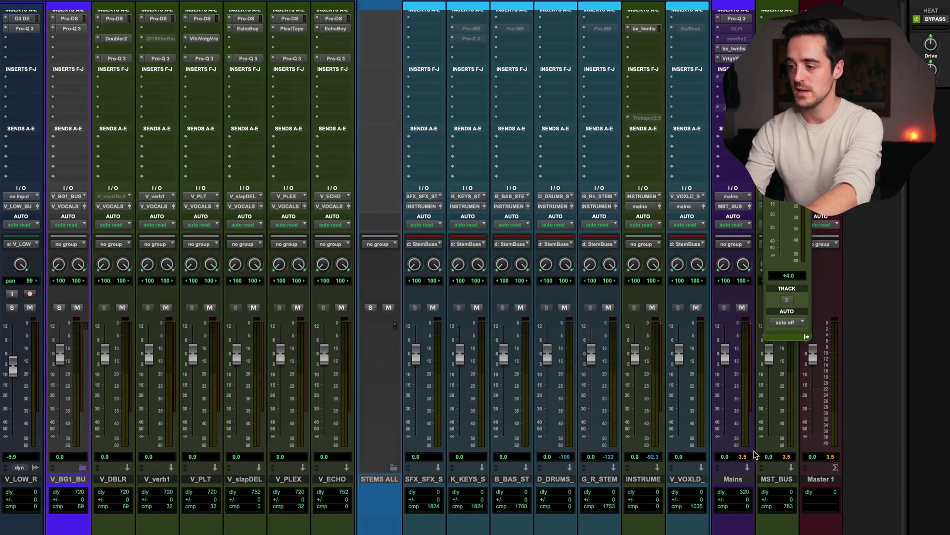
scroll(668, 479, "left", 10)
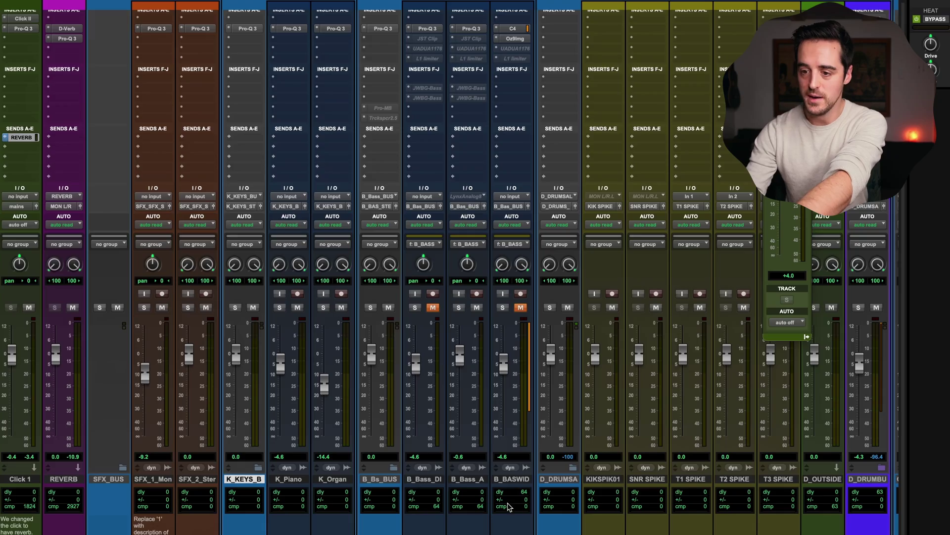
scroll(508, 506, "right", 10)
left_click(770, 478)
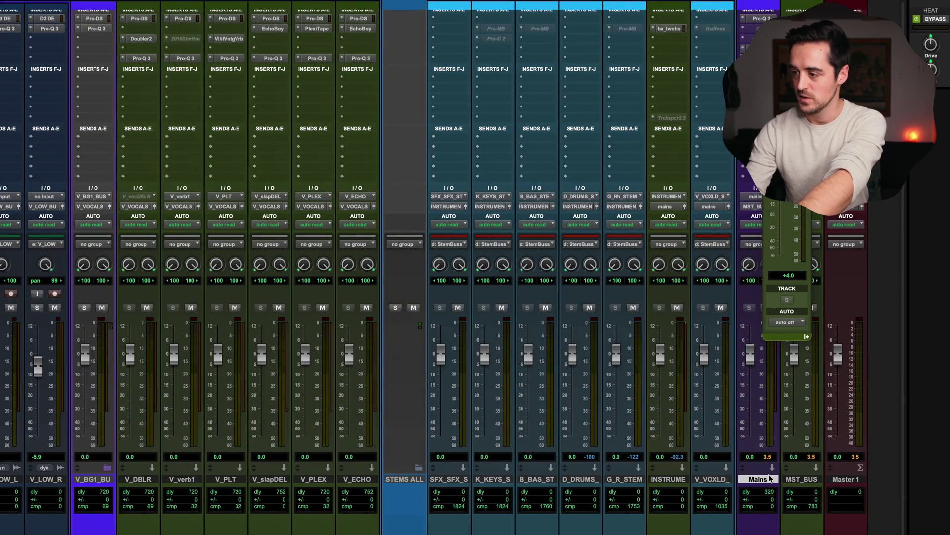
left_click(845, 480, "shift")
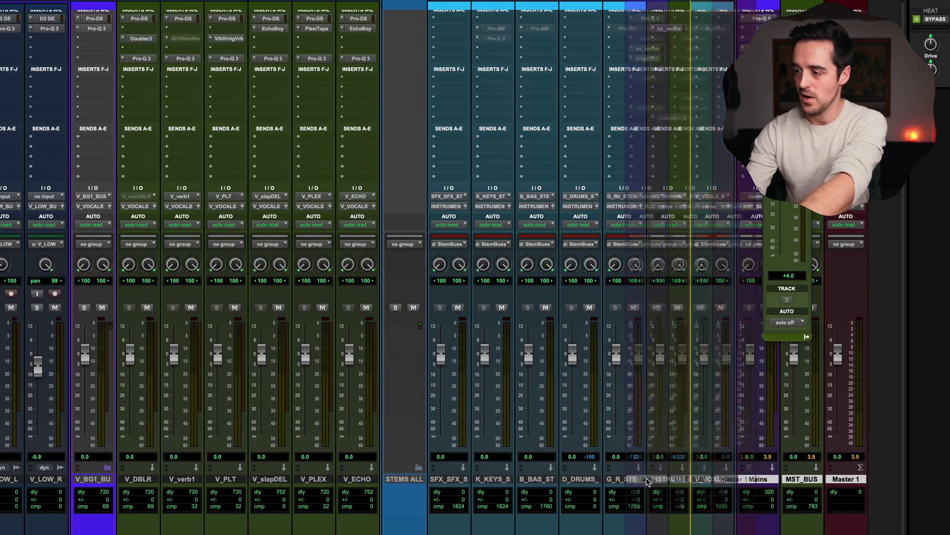
scroll(819, 485, "left", 10)
scroll(1, 524, "left", 8)
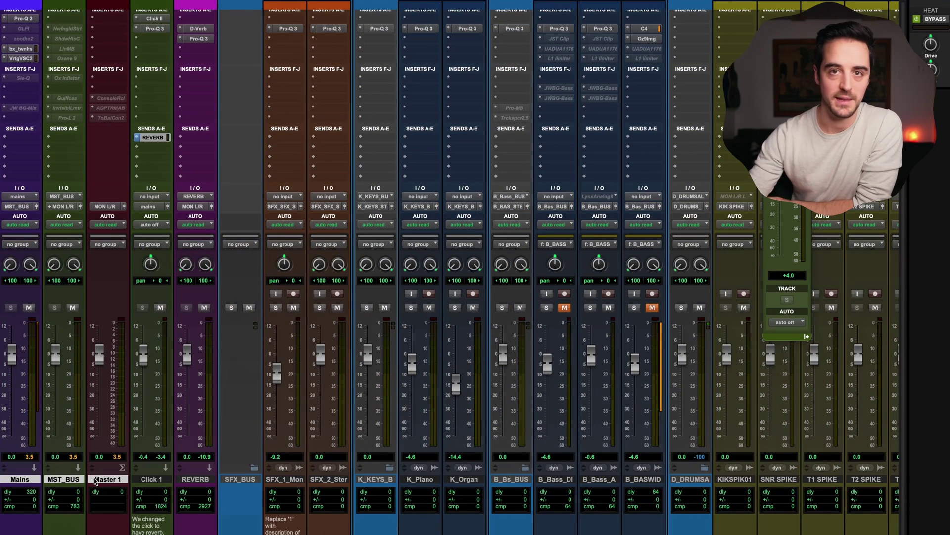
Collapse all folder tracks at once and move D_DRUMS ALL_BUS to the start of the mixer, before Mains
scroll(253, 478, "right", 1)
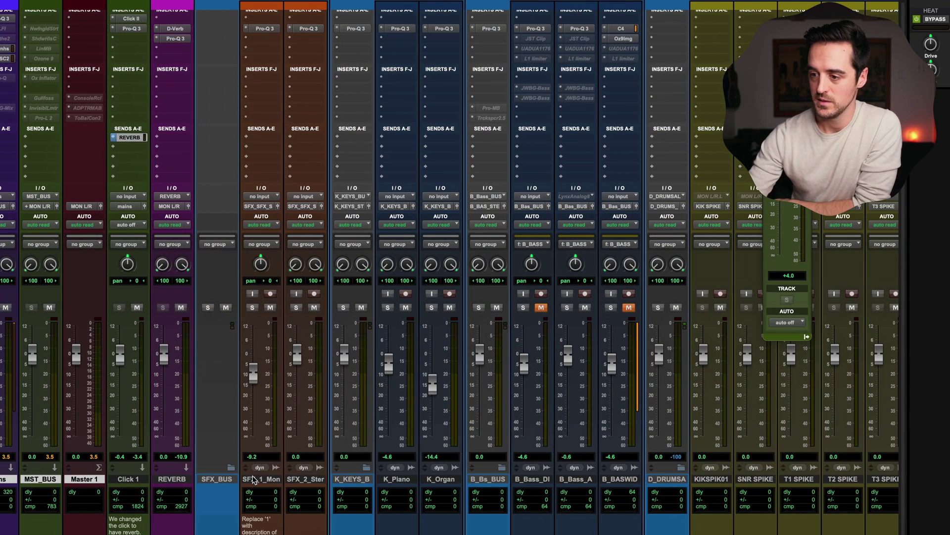
left_click(502, 467, "alt")
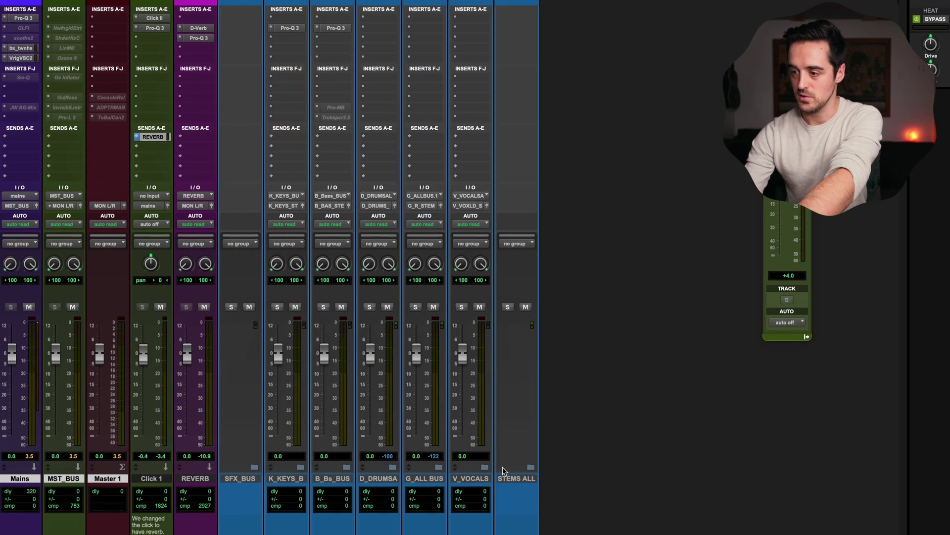
double_click(375, 480)
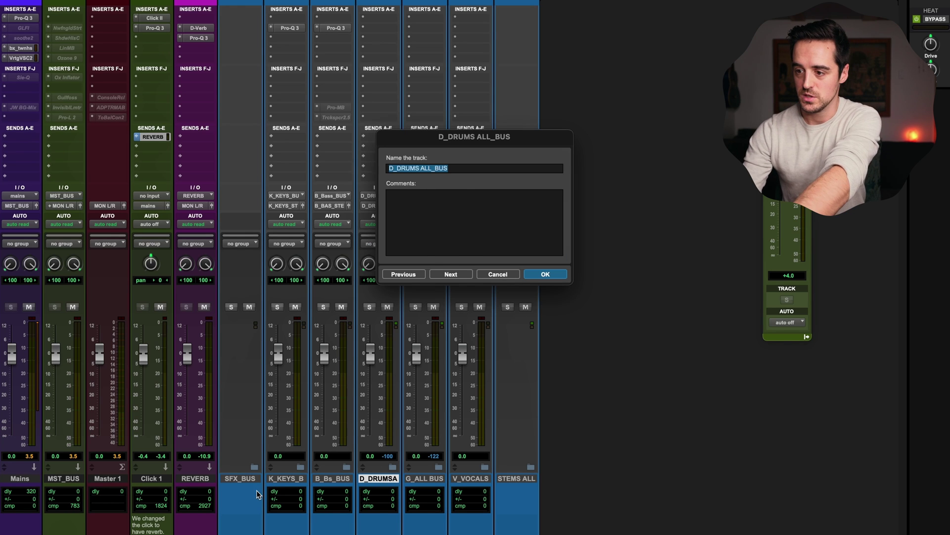
key("Escape")
left_click_drag(386, 483, 8, 488)
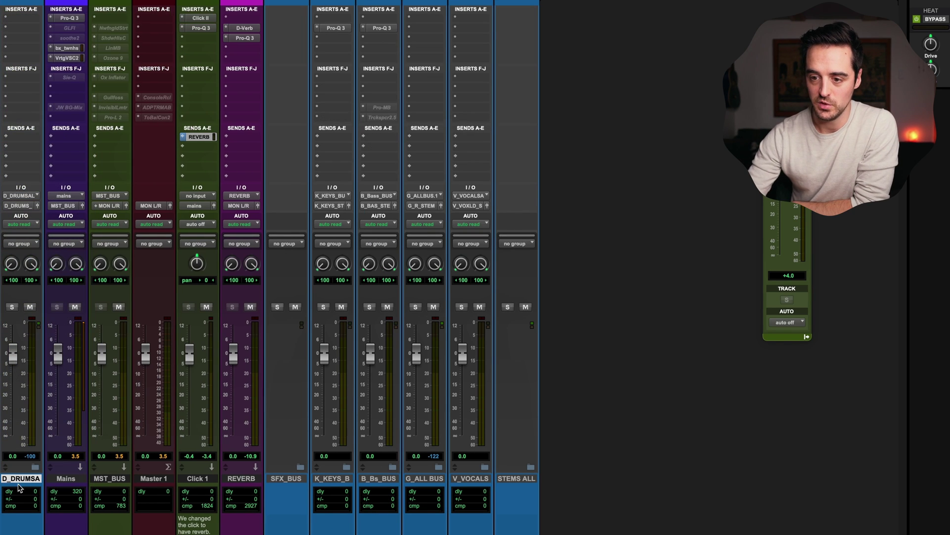
Expand D_DRUMS ALL_BUS and its nested D_DRUM BUS folder, and collapse D_DRUMS ALL_BUS again
left_click(39, 468)
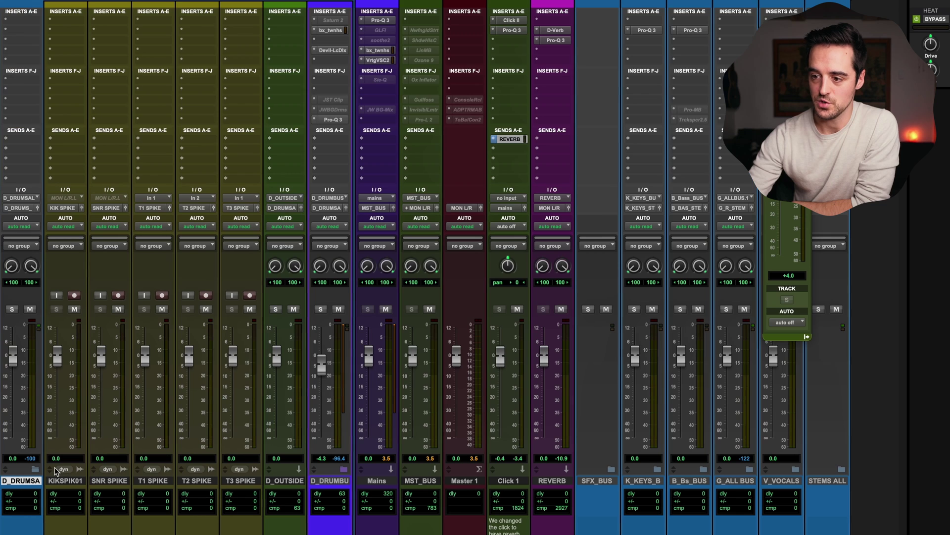
left_click(345, 470)
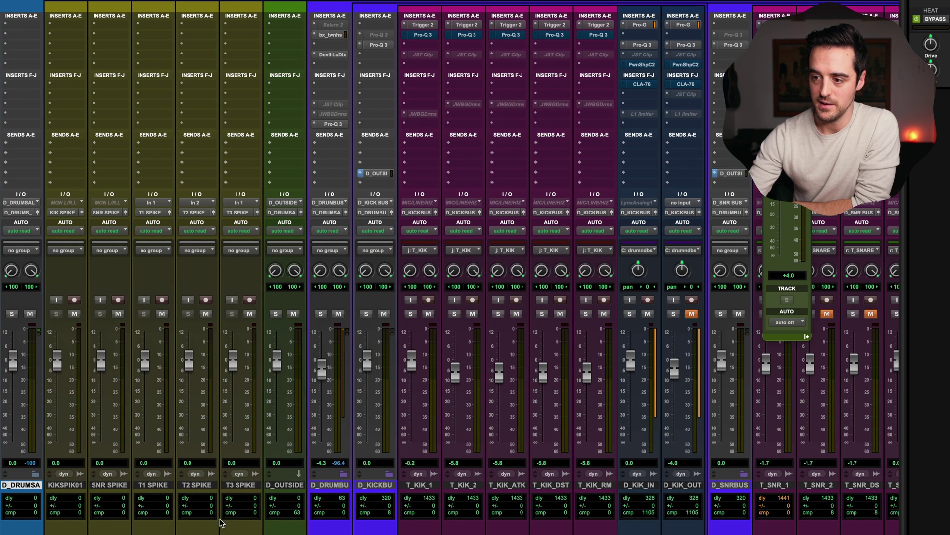
left_click(36, 474)
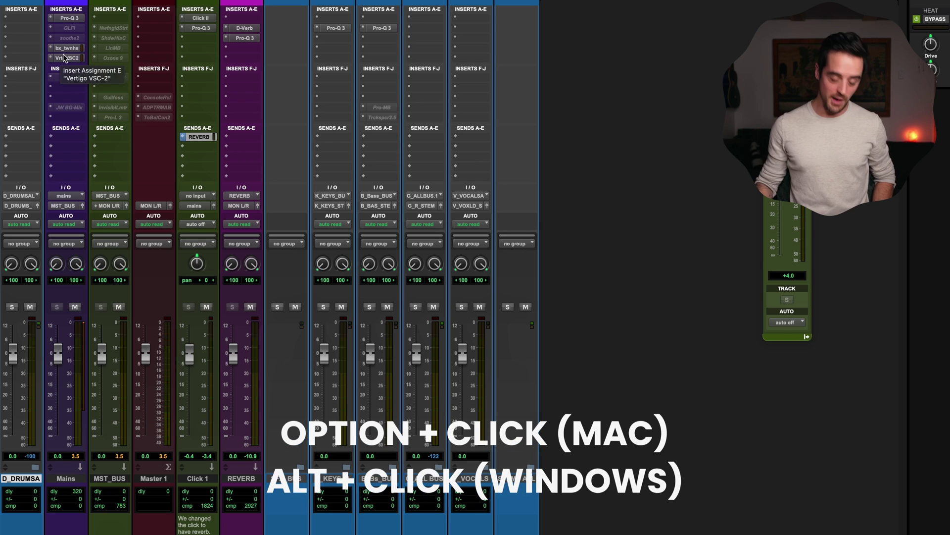
Copy the bx_townhouse compressor from Mains to insert D of MST_BUS and D_DRUMS ALL_BUS, and open the drum bus copy
left_click_drag(72, 49, 31, 53)
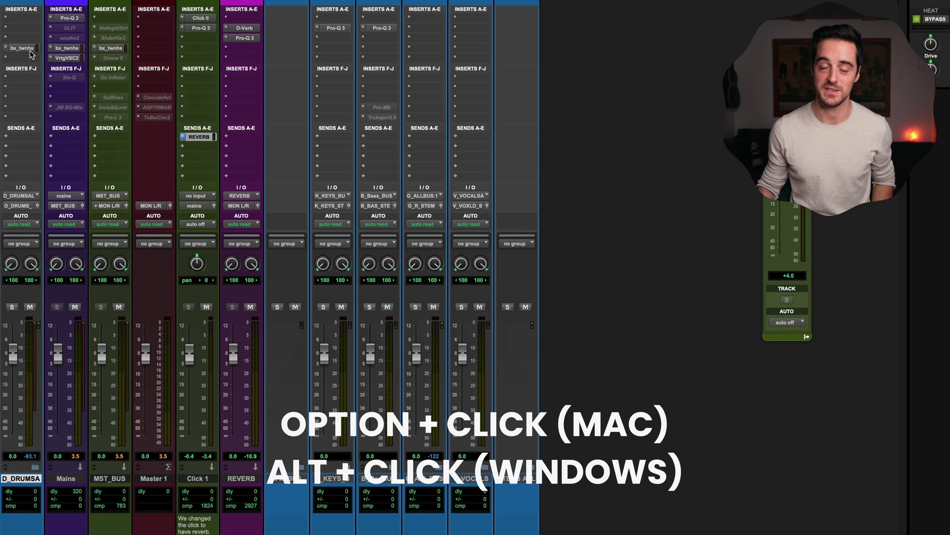
left_click(25, 49)
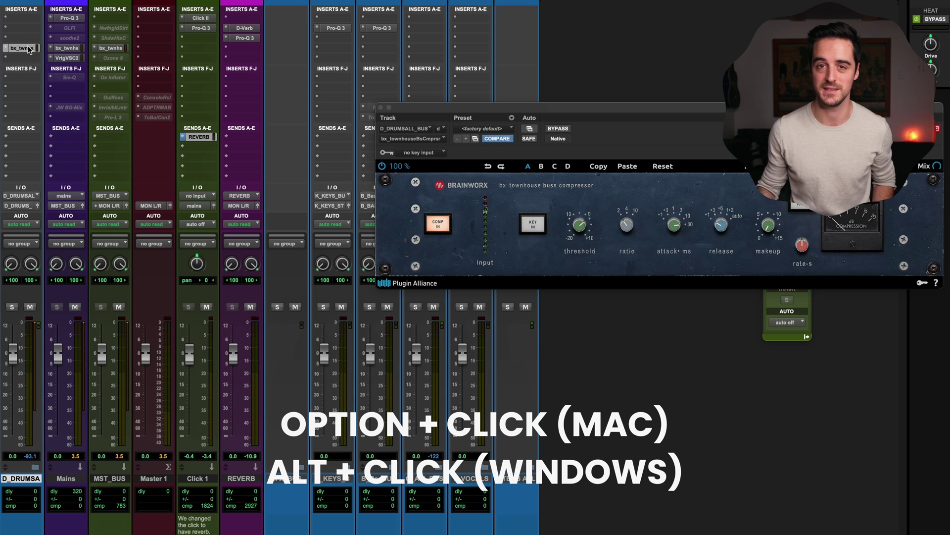
left_click(28, 48)
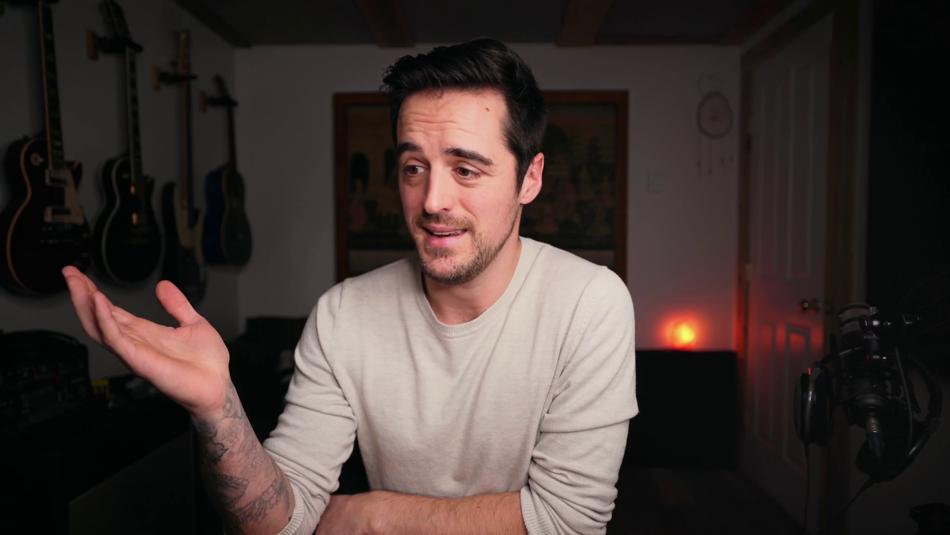